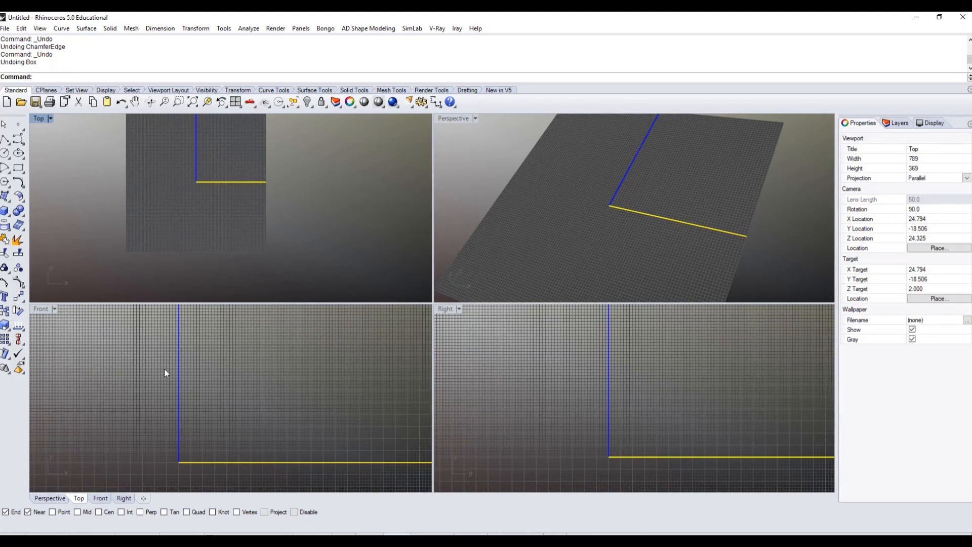
# Maximize the Perspective viewport and frame the origin and grid axes
pyautogui.doubleClick(450, 121)
pyautogui.moveTo(308, 303); pyautogui.dragTo(331, 278, button='right')
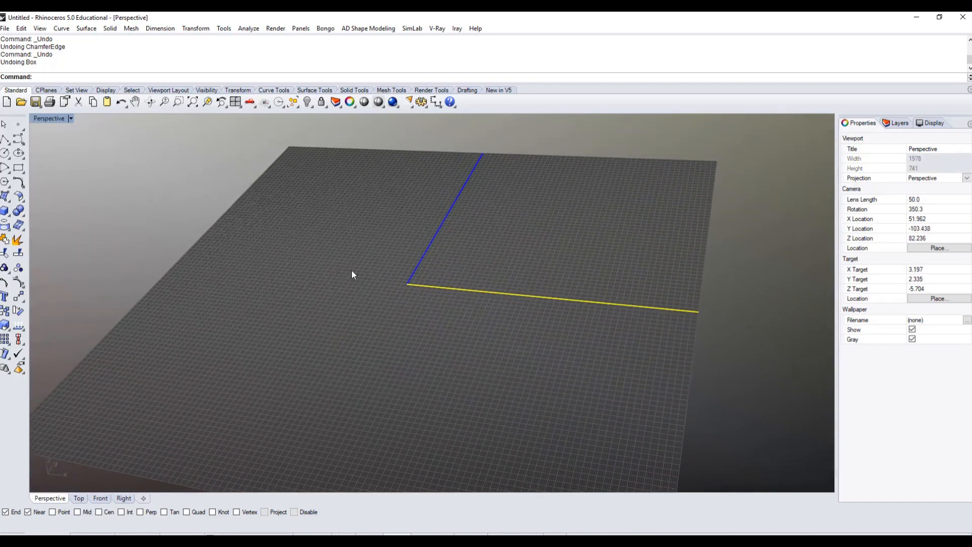
pyautogui.moveTo(382, 249); pyautogui.dragTo(403, 264, button='right')
pyautogui.scroll(2, 395, 256)
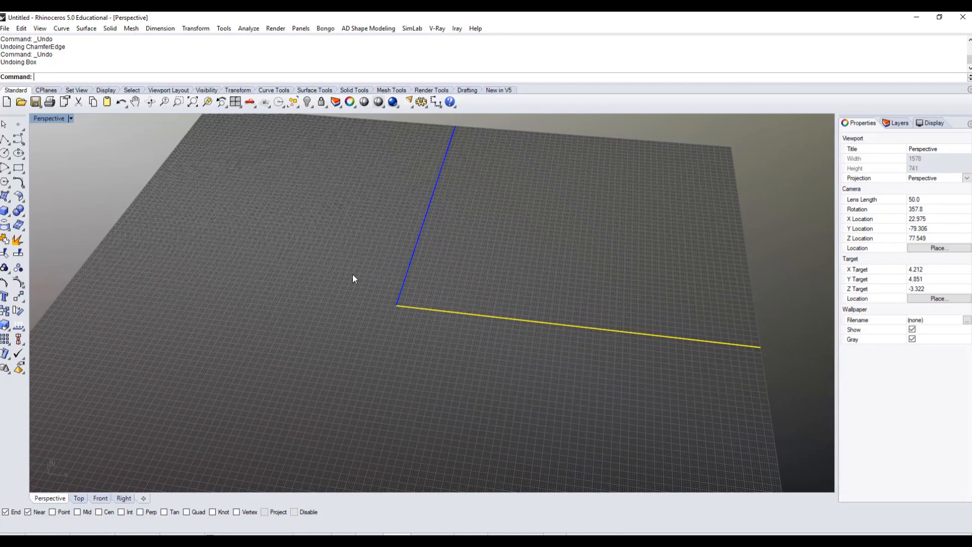
pyautogui.moveTo(445, 291); pyautogui.dragTo(430, 255, button='right')
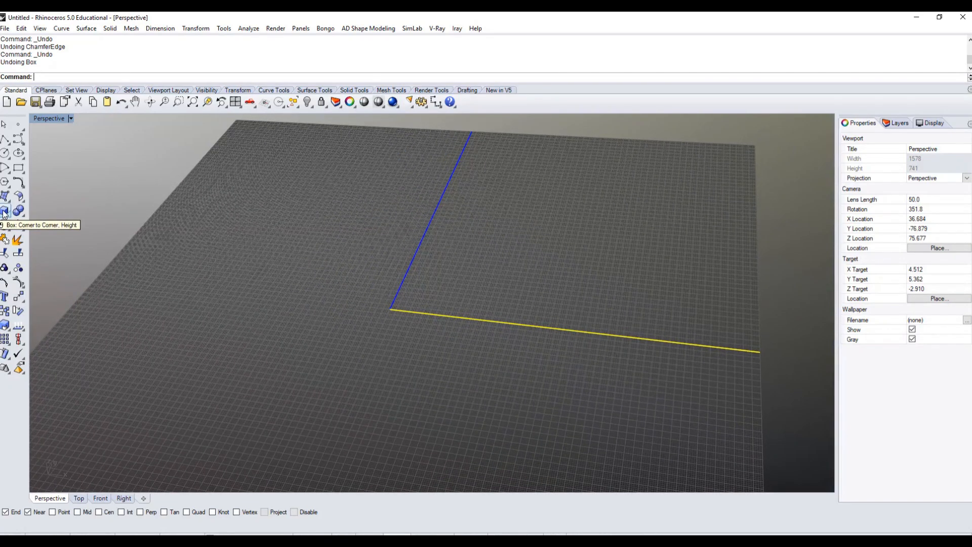
# Create a solid box with its first base corner at the origin (0), picking the opposite base corner and the height freehand
pyautogui.click(5, 211)
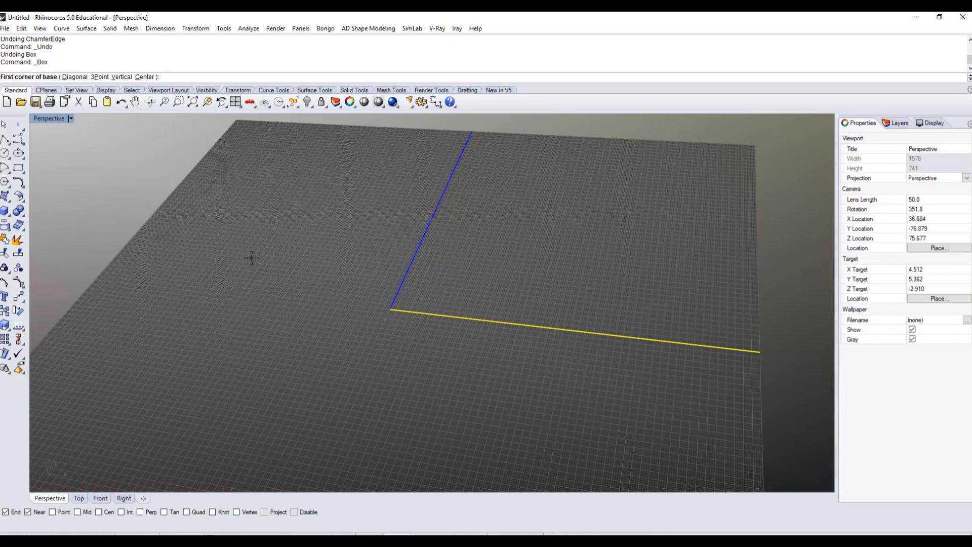
pyautogui.write('0')
pyautogui.press('Return')
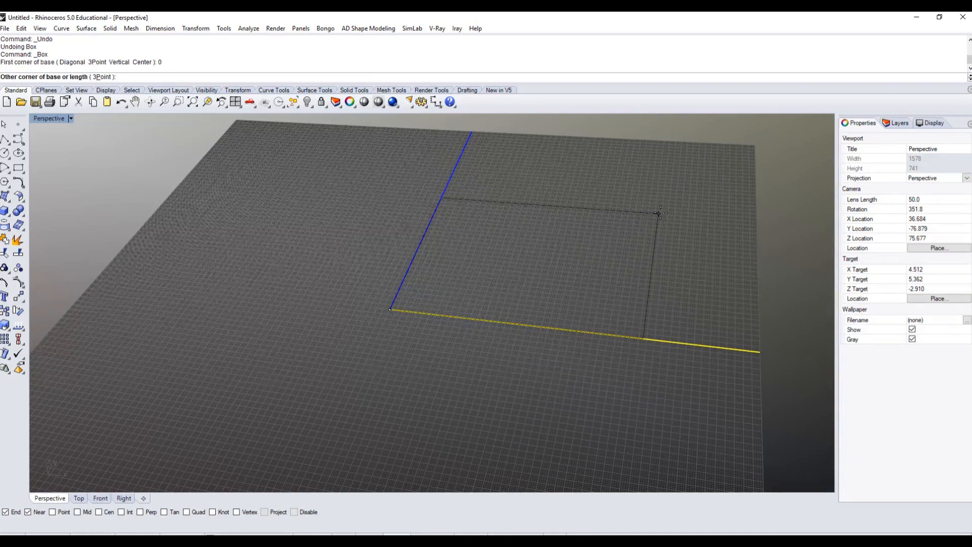
pyautogui.click(673, 207)
pyautogui.keyDown('shift'); pyautogui.moveTo(551, 218); pyautogui.dragTo(517, 279, button='right'); pyautogui.keyUp('shift')
pyautogui.click(455, 135)
pyautogui.moveTo(442, 252)
pyautogui.mouseDown(button='right')
pyautogui.moveTo(447, 235)
pyautogui.moveTo(332, 278)
pyautogui.moveTo(390, 283)
pyautogui.moveTo(386, 367)
pyautogui.moveTo(373, 302)
pyautogui.moveTo(381, 296)
pyautogui.moveTo(336, 328)
pyautogui.moveTo(358, 318)
pyautogui.moveTo(160, 288)
pyautogui.moveTo(124, 231)
pyautogui.moveTo(169, 238)
pyautogui.mouseUp(button='right')
pyautogui.moveTo(715, 524); pyautogui.dragTo(698, 508, button='right')
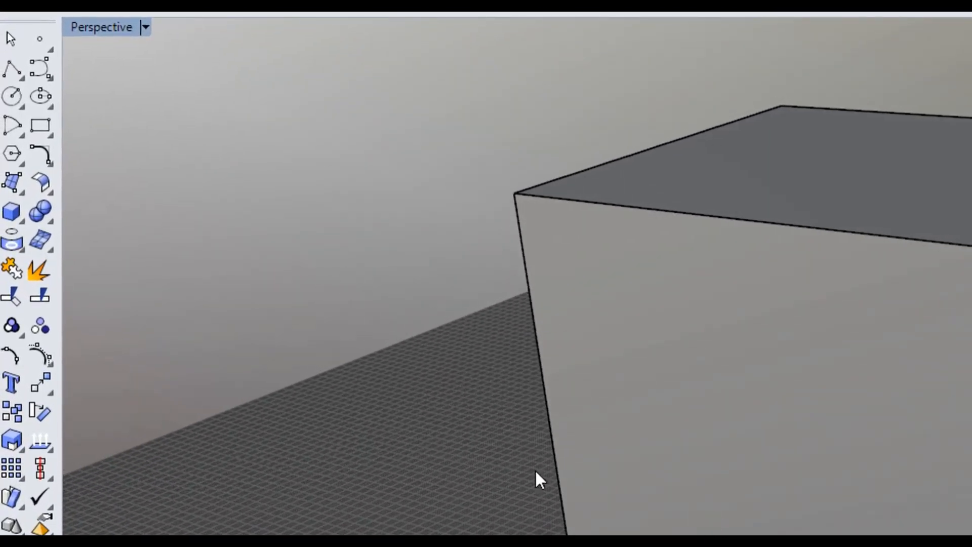
# Chamfer the box's top front edge with the solid ChamferEdge command, setting all handles to a distance of 22
pyautogui.click(46, 222)
pyautogui.moveTo(76, 202); pyautogui.dragTo(89, 205)
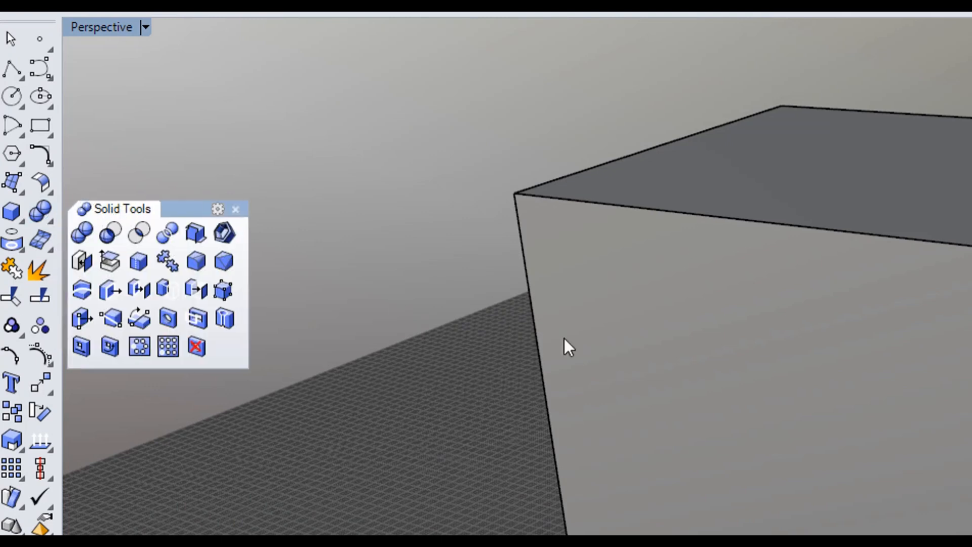
pyautogui.click(40, 154)
pyautogui.click(40, 182)
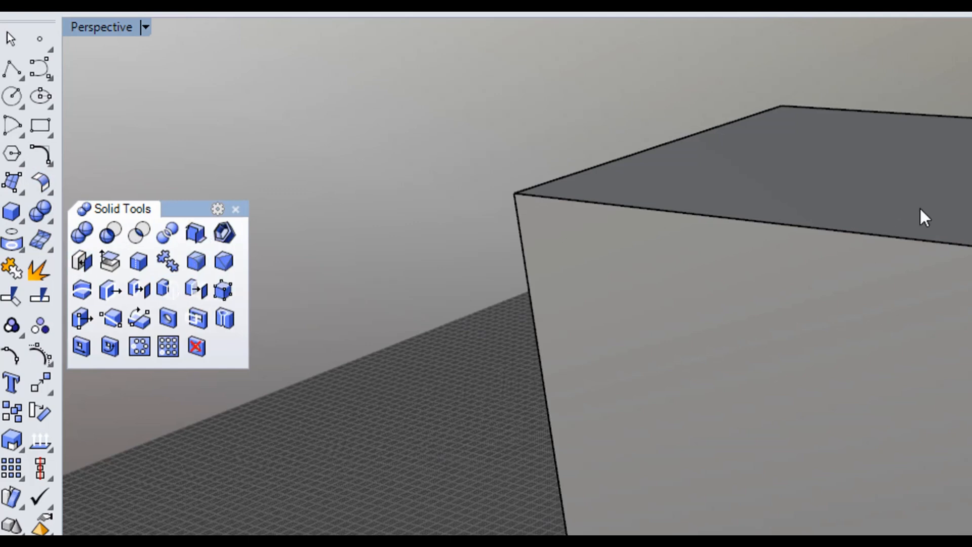
pyautogui.click(224, 261)
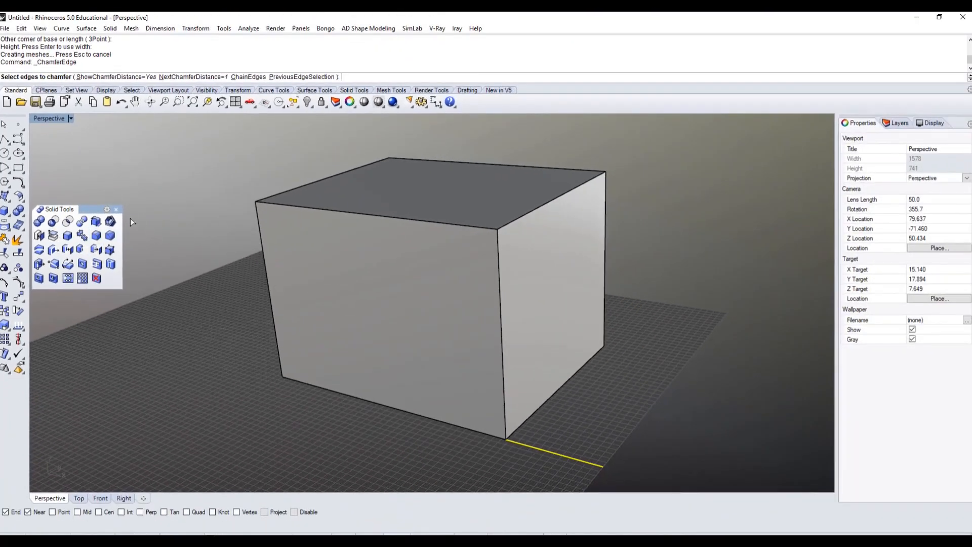
pyautogui.click(309, 208)
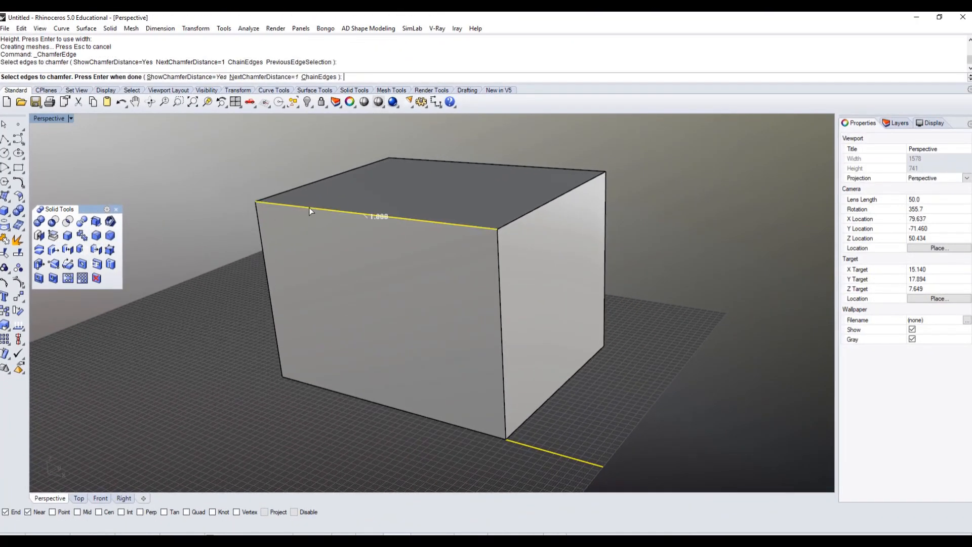
pyautogui.press('Return')
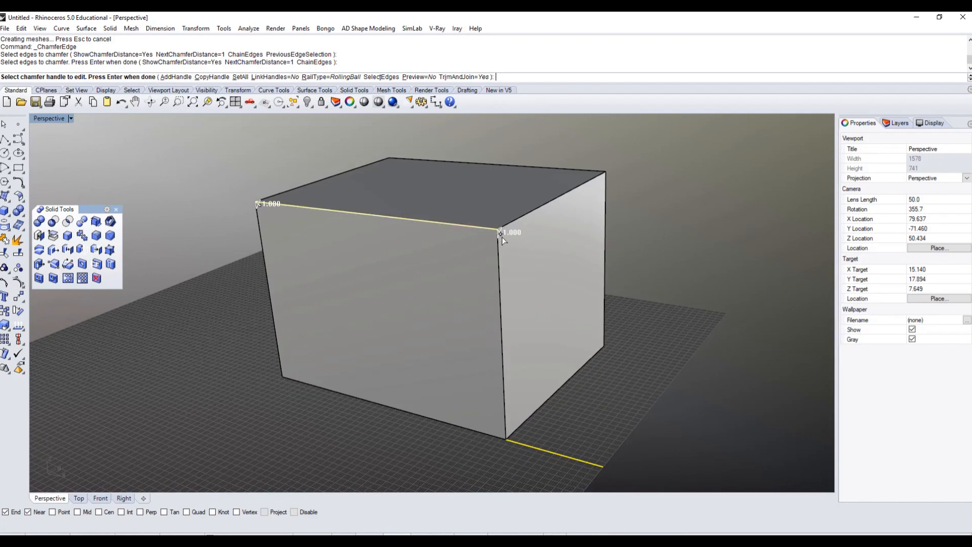
pyautogui.click(240, 77)
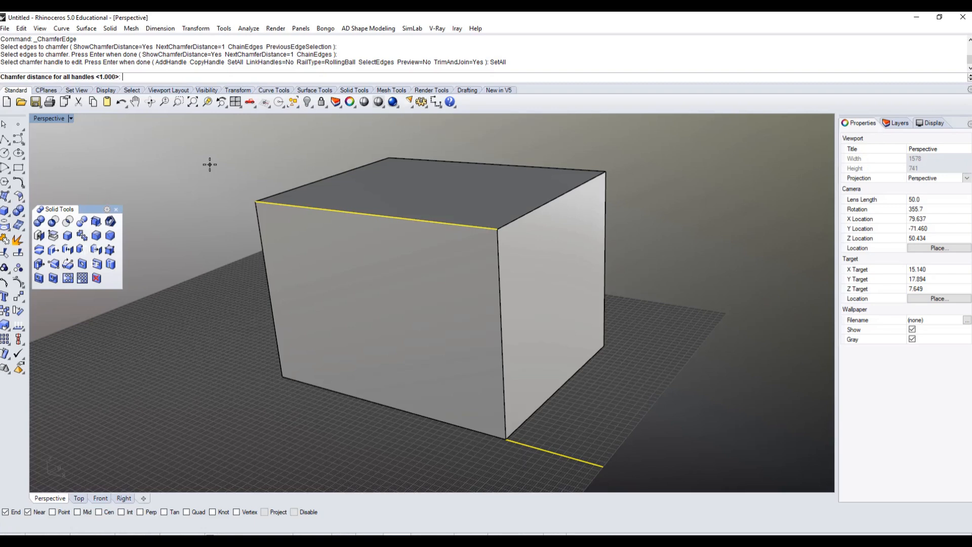
pyautogui.write('22')
pyautogui.press('Return')
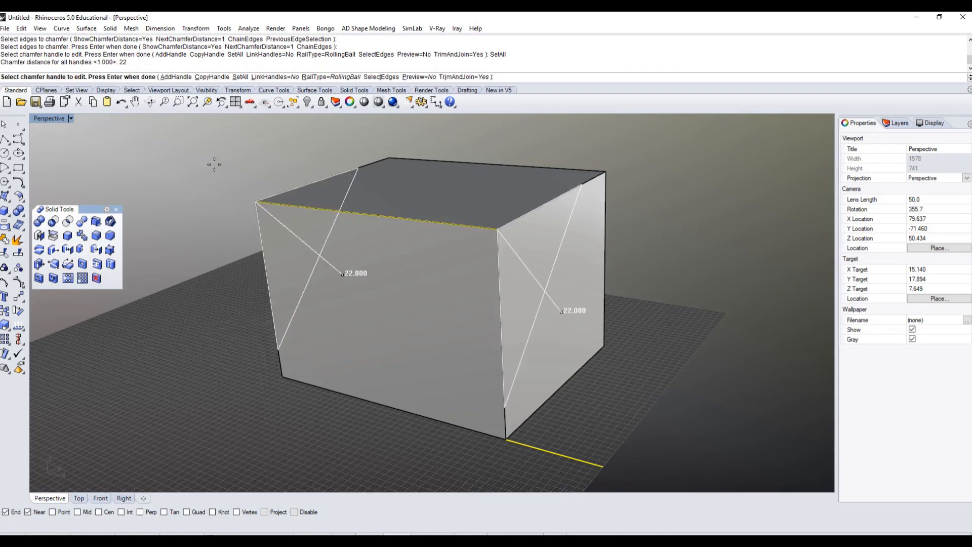
pyautogui.press('Return')
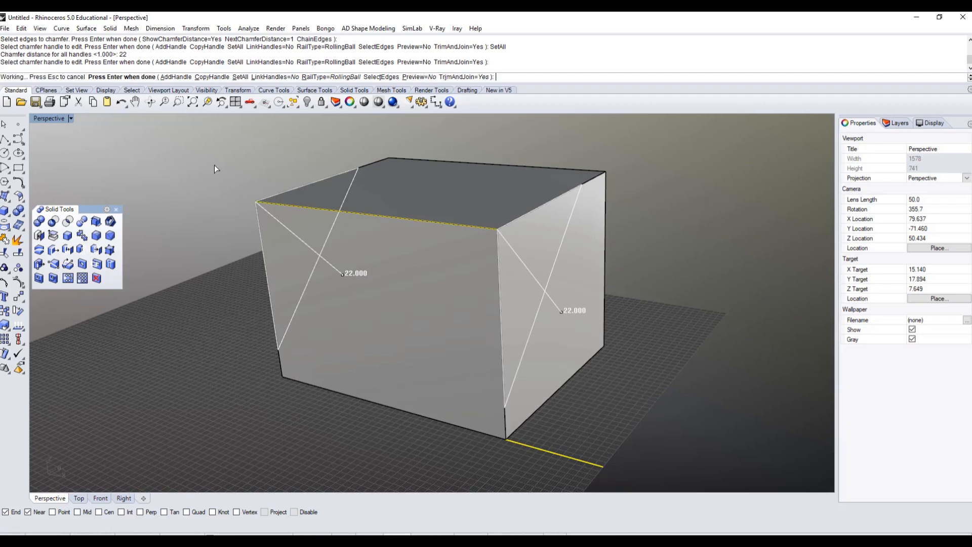
# Try to draw a circle centred on the sloped chamfer face, and undo it
pyautogui.moveTo(259, 255); pyautogui.dragTo(312, 276, button='right')
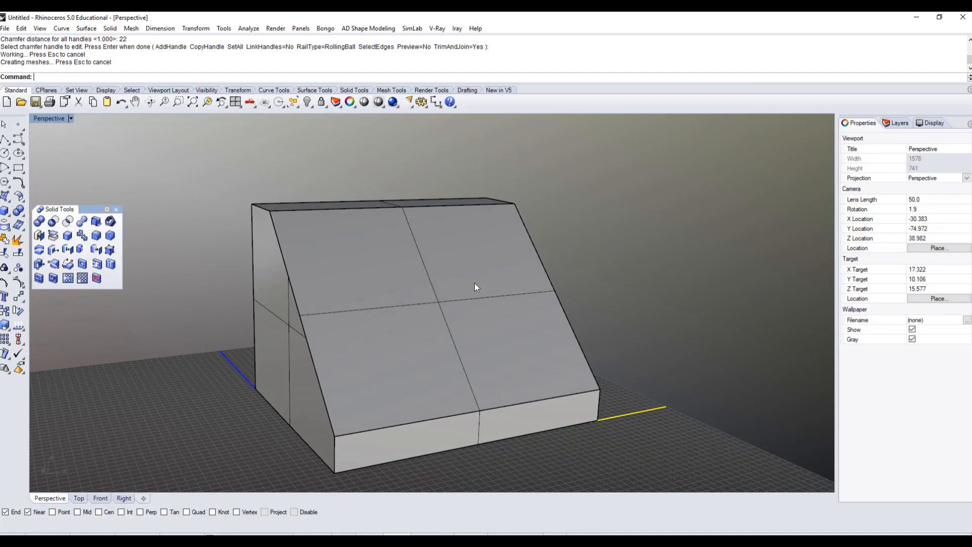
pyautogui.keyDown('shift'); pyautogui.moveTo(435, 309); pyautogui.dragTo(437, 286, button='right'); pyautogui.keyUp('shift')
pyautogui.click(5, 154)
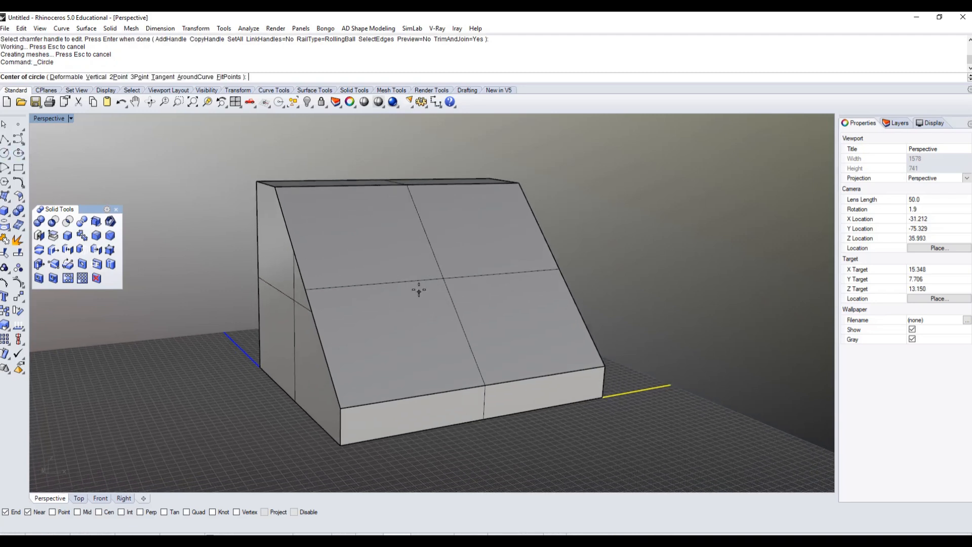
pyautogui.click(448, 277)
pyautogui.click(446, 301)
pyautogui.moveTo(418, 299); pyautogui.dragTo(540, 293, button='right')
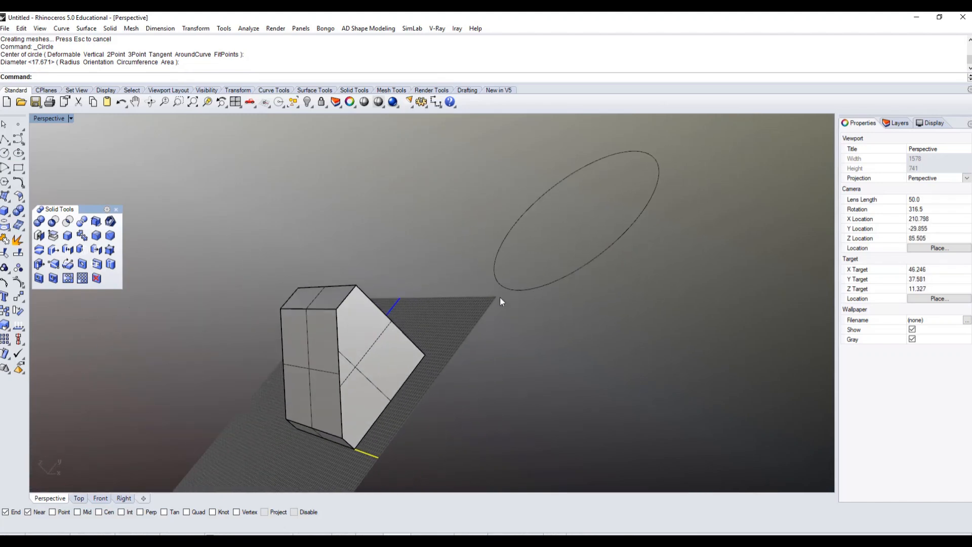
pyautogui.hotkey('ctrl', 'z')
pyautogui.moveTo(495, 310); pyautogui.dragTo(376, 270, button='right')
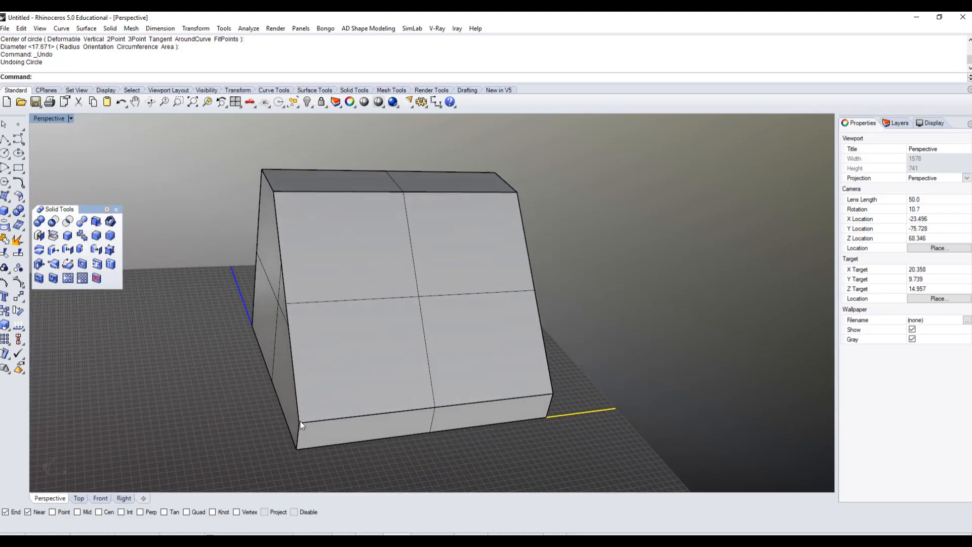
# Set the Perspective viewport's display mode to Ghosted
pyautogui.moveTo(321, 395); pyautogui.dragTo(321, 371, button='right')
pyautogui.scroll(-4, 355, 393)
pyautogui.moveTo(418, 421); pyautogui.dragTo(424, 436, button='right')
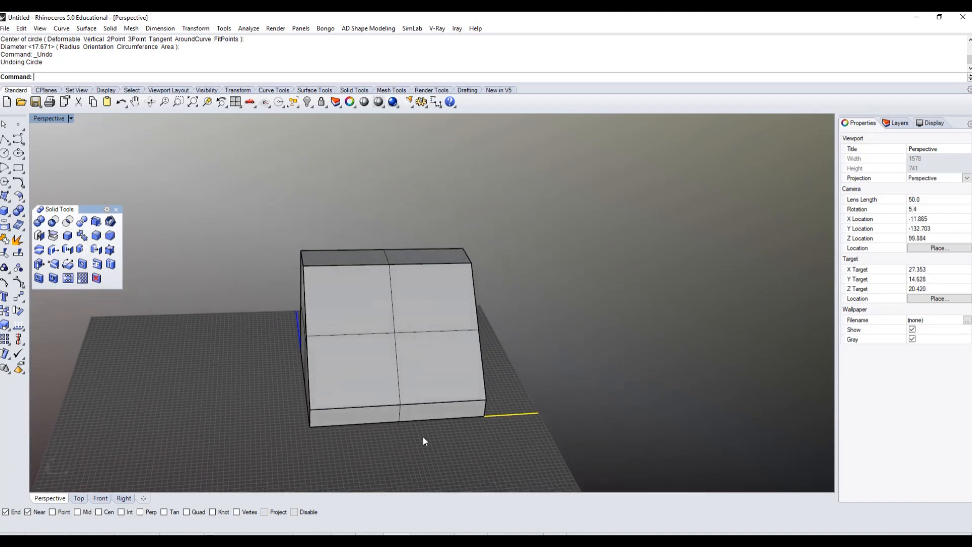
pyautogui.click(57, 122)
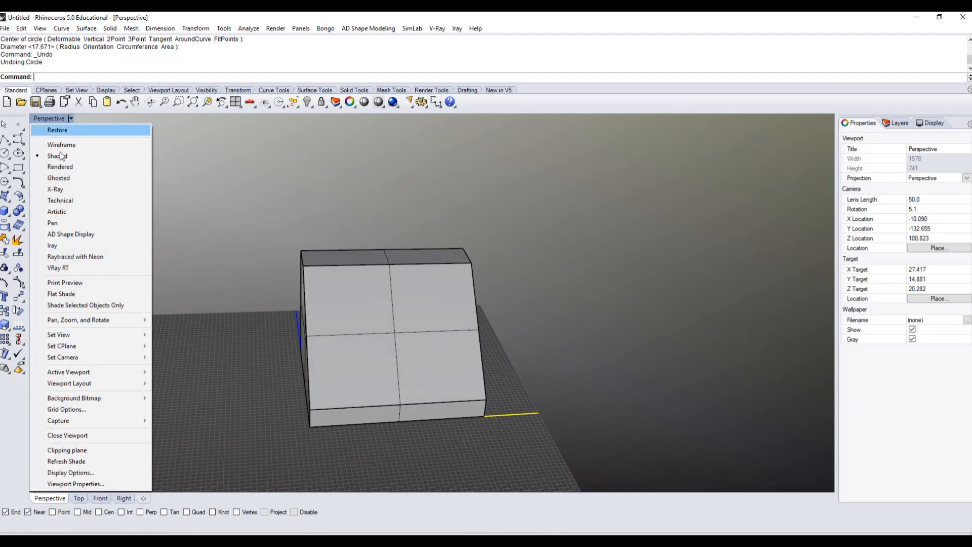
pyautogui.click(61, 178)
pyautogui.moveTo(411, 394); pyautogui.dragTo(371, 423, button='right')
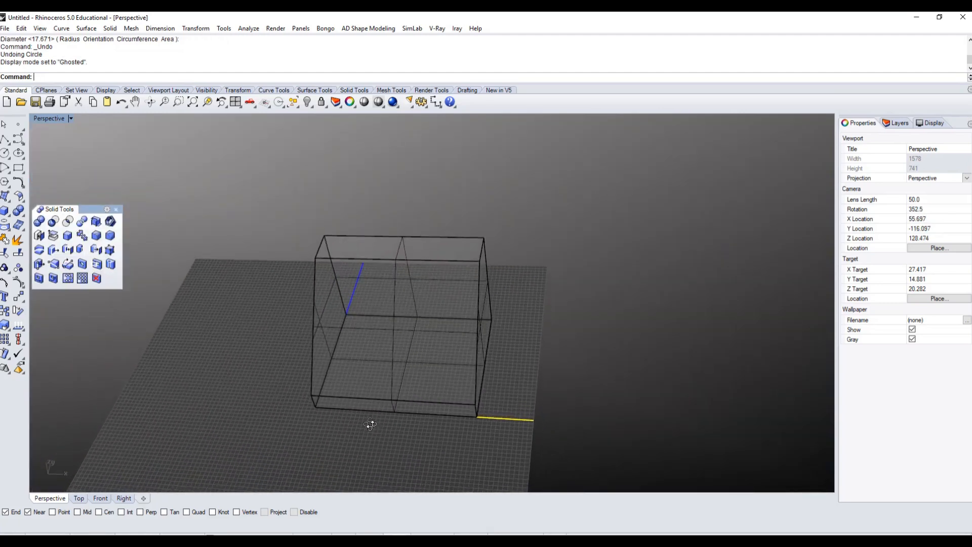
pyautogui.scroll(5, 375, 422)
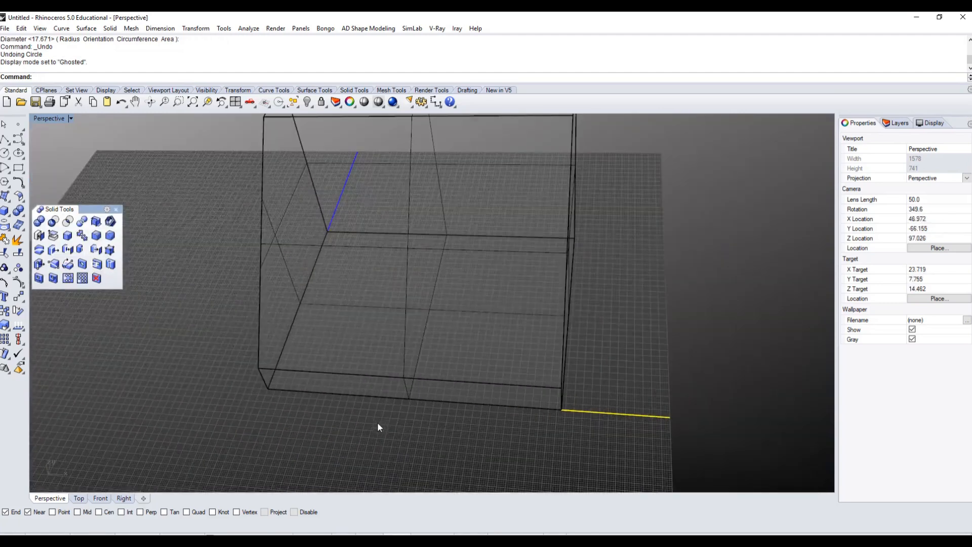
# Hide the chamfered block to expose the grid and axes, and show it again
pyautogui.click(479, 360)
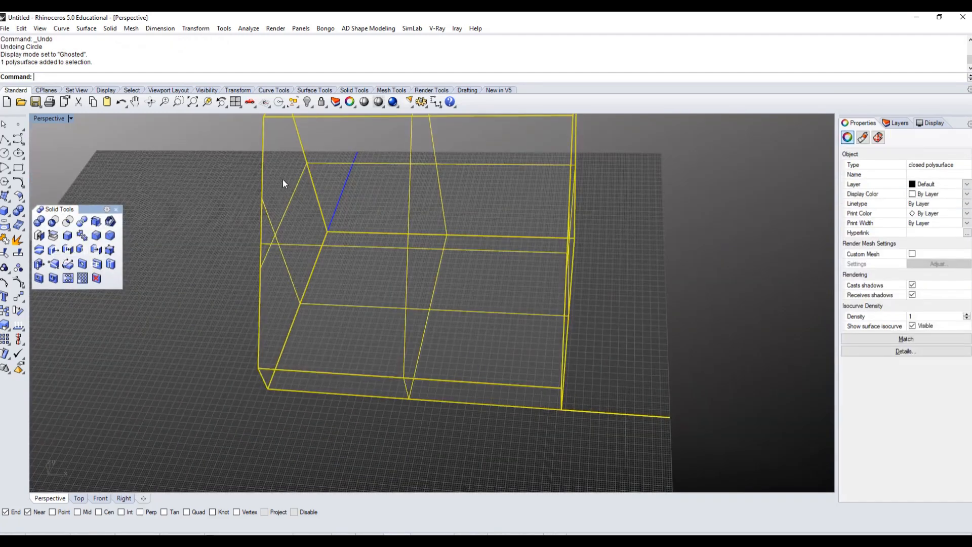
pyautogui.click(307, 103)
pyautogui.scroll(-3, 342, 269)
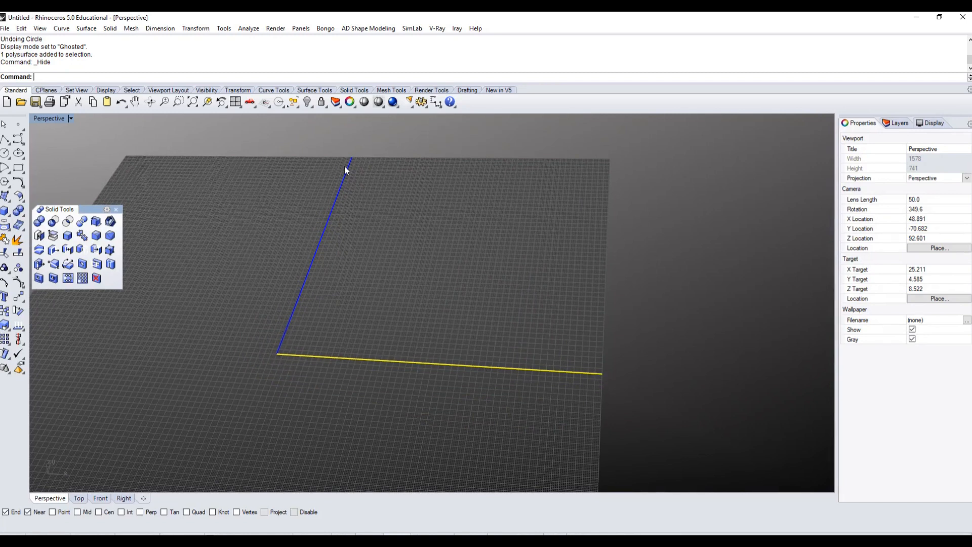
pyautogui.rightClick(307, 103)
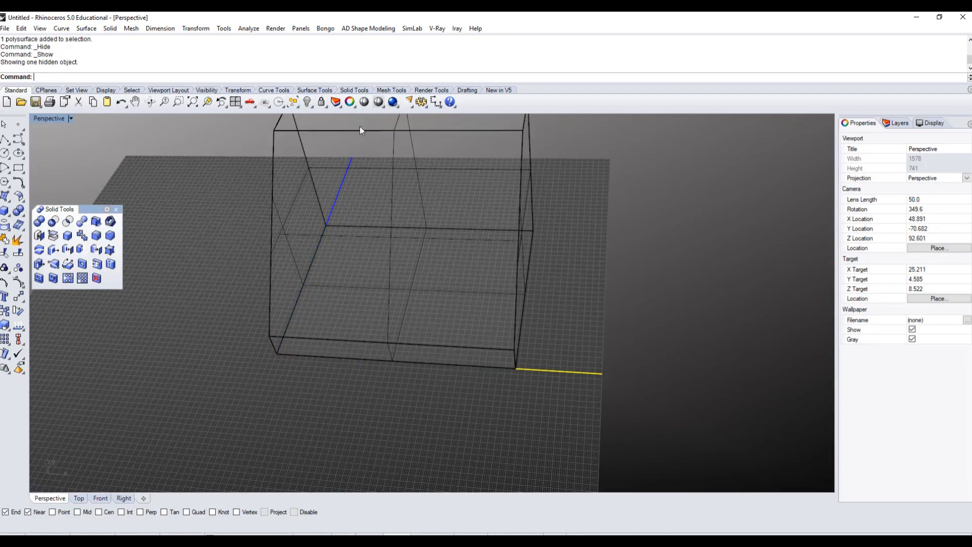
# Set the Perspective viewport's display mode back to Shaded and turn the view towards the sloped face
pyautogui.moveTo(275, 287); pyautogui.dragTo(259, 320, button='right')
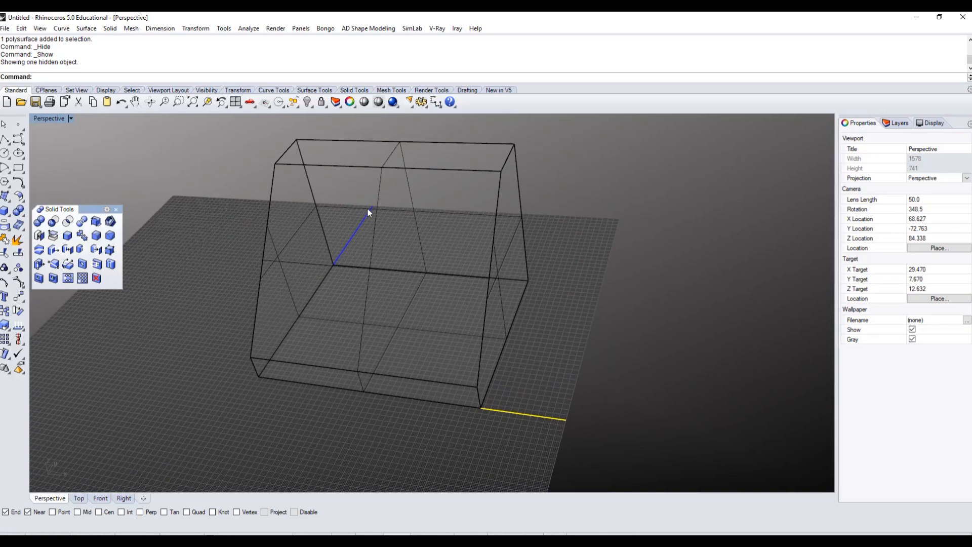
pyautogui.moveTo(311, 303); pyautogui.dragTo(285, 348, button='right')
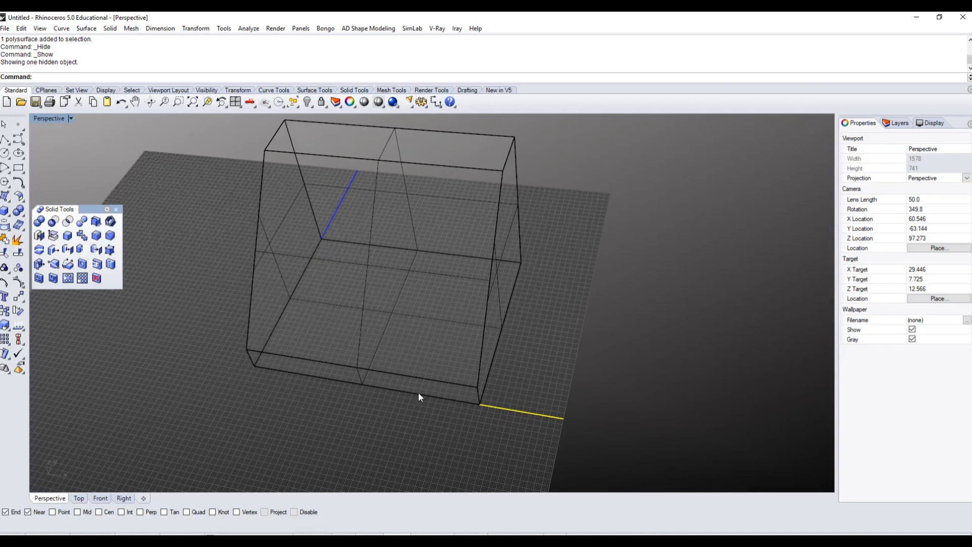
pyautogui.moveTo(297, 321); pyautogui.dragTo(183, 197, button='right')
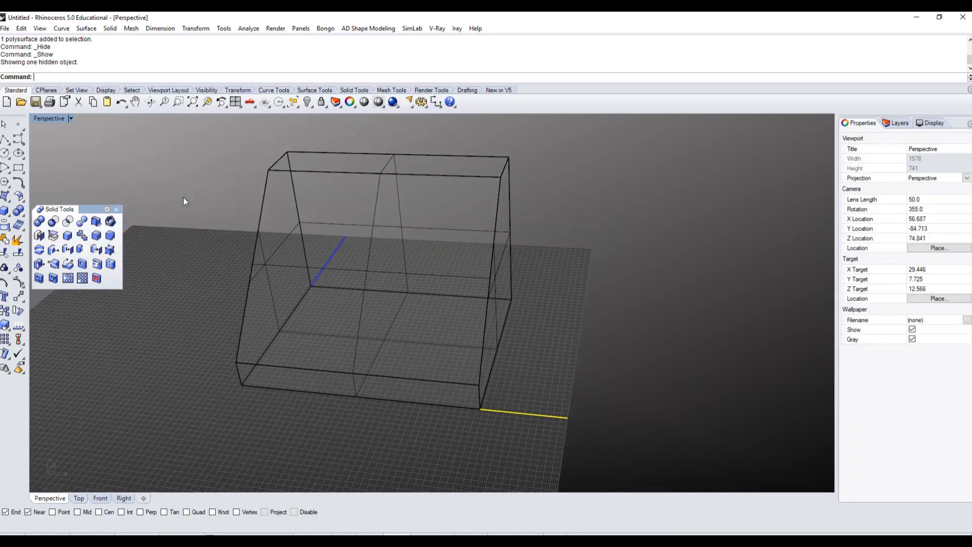
pyautogui.click(48, 118)
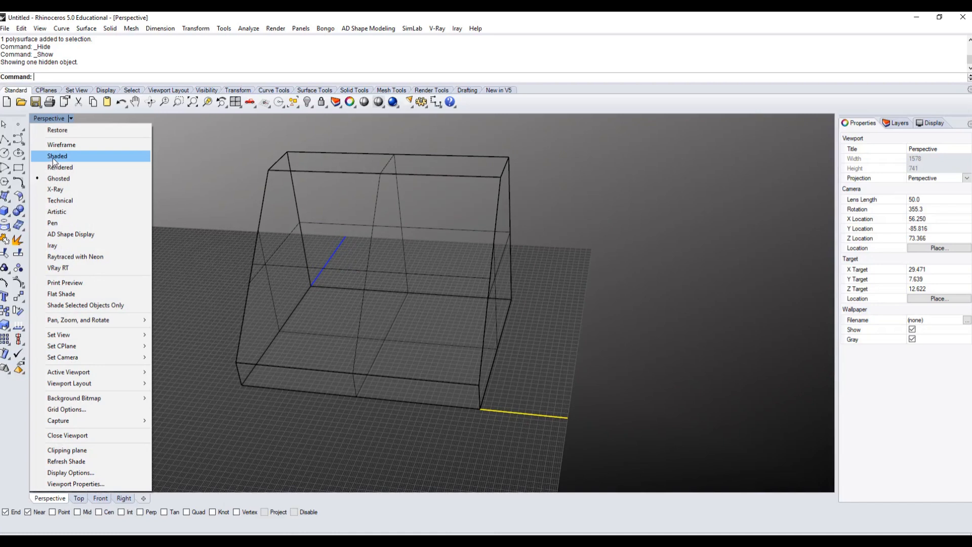
pyautogui.click(53, 157)
pyautogui.moveTo(291, 314)
pyautogui.mouseDown(button='right')
pyautogui.moveTo(265, 350)
pyautogui.moveTo(291, 344)
pyautogui.mouseUp(button='right')
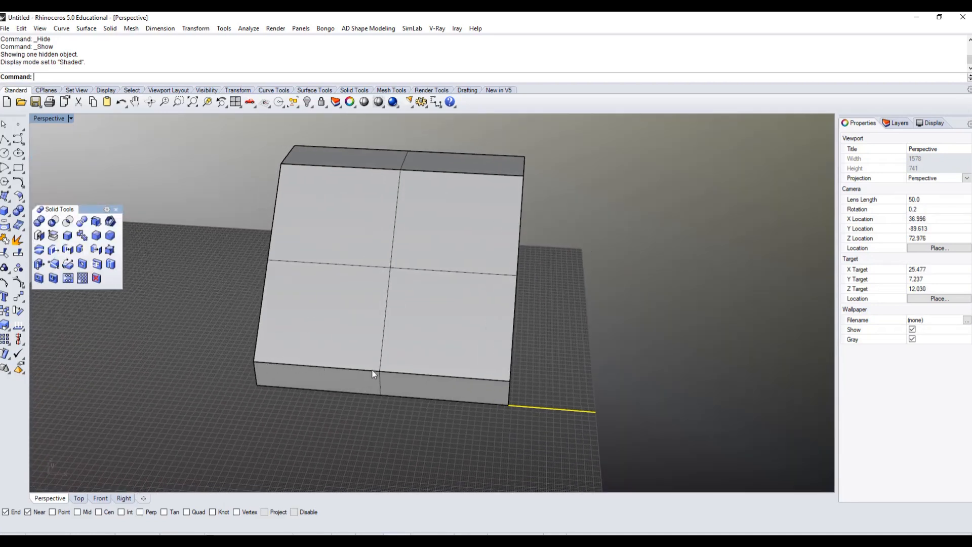
pyautogui.moveTo(259, 335); pyautogui.dragTo(288, 349, button='right')
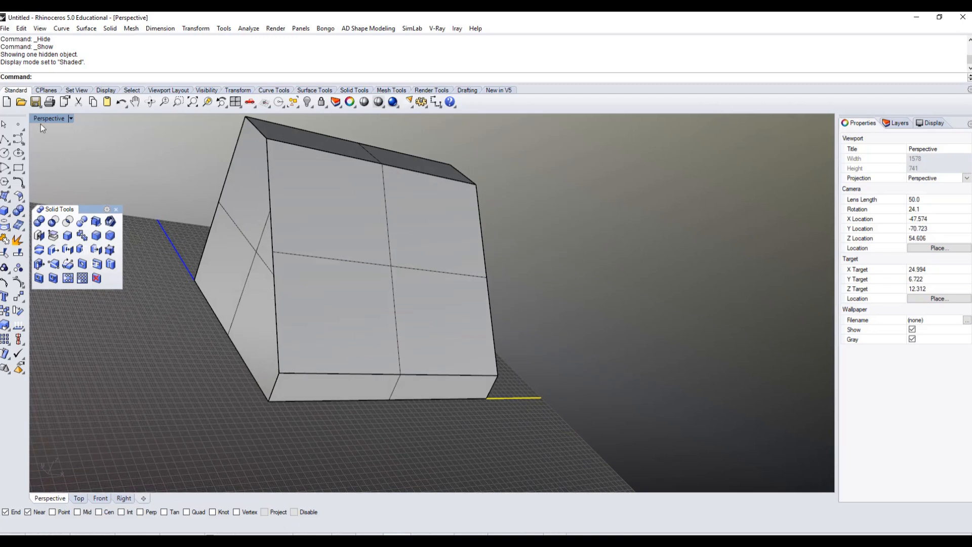
# Close the floating Solid Tools and set a 3-point construction plane on the sloped face, from its lower-left corner along the bottom edge to its upper-left corner
pyautogui.click(116, 210)
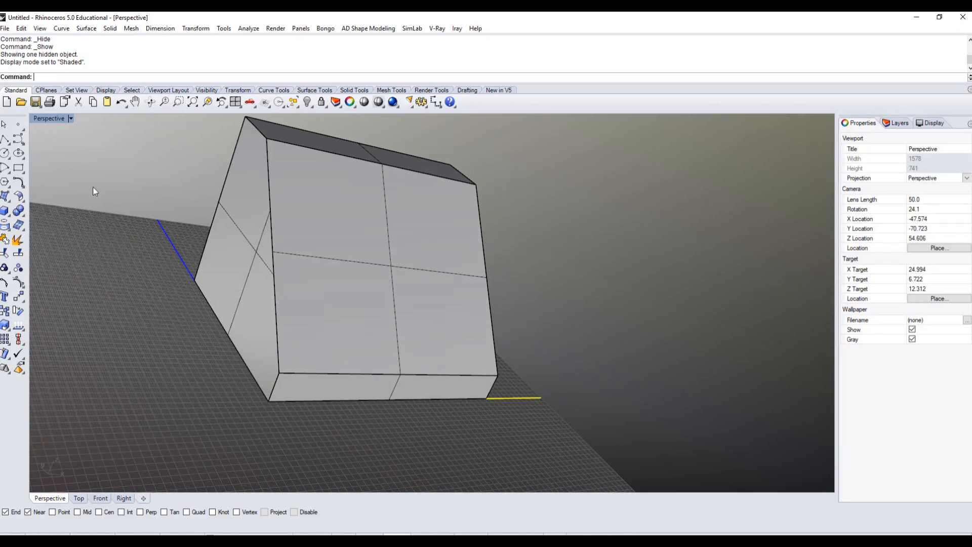
pyautogui.click(47, 119)
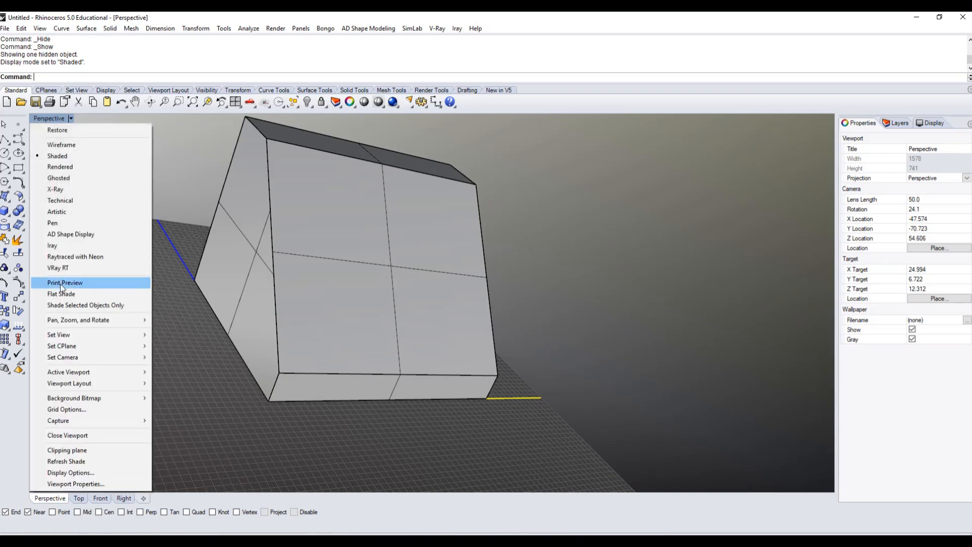
pyautogui.moveTo(54, 349)
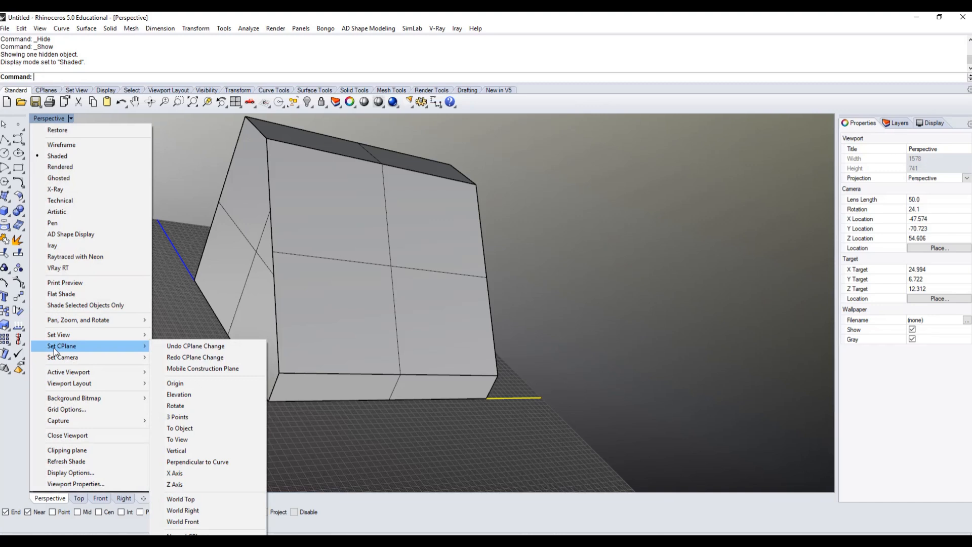
pyautogui.click(177, 418)
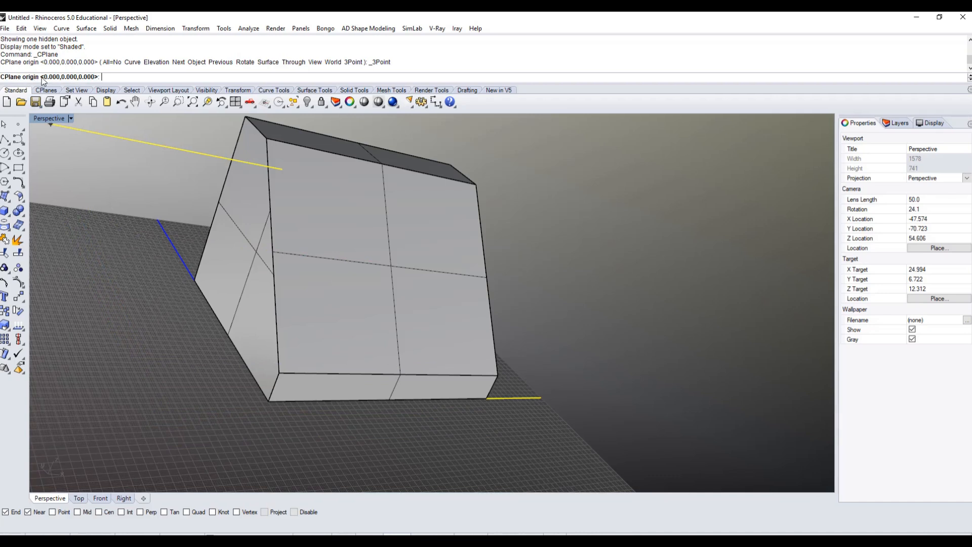
pyautogui.click(33, 513)
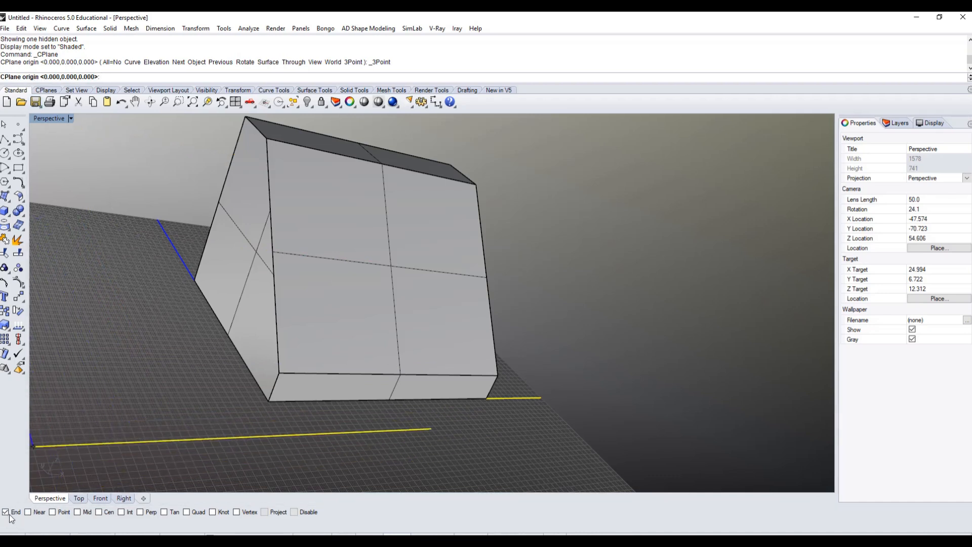
pyautogui.click(279, 373)
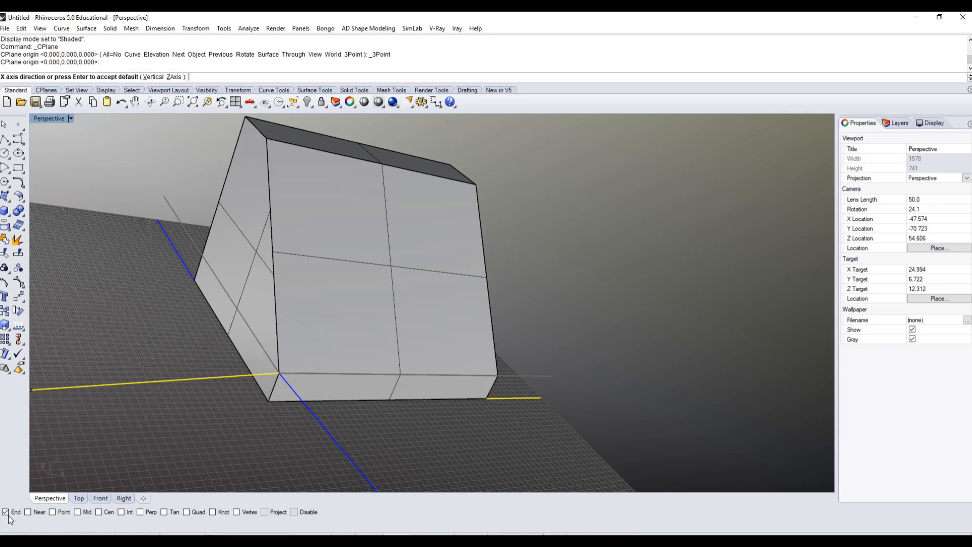
pyautogui.click(27, 512)
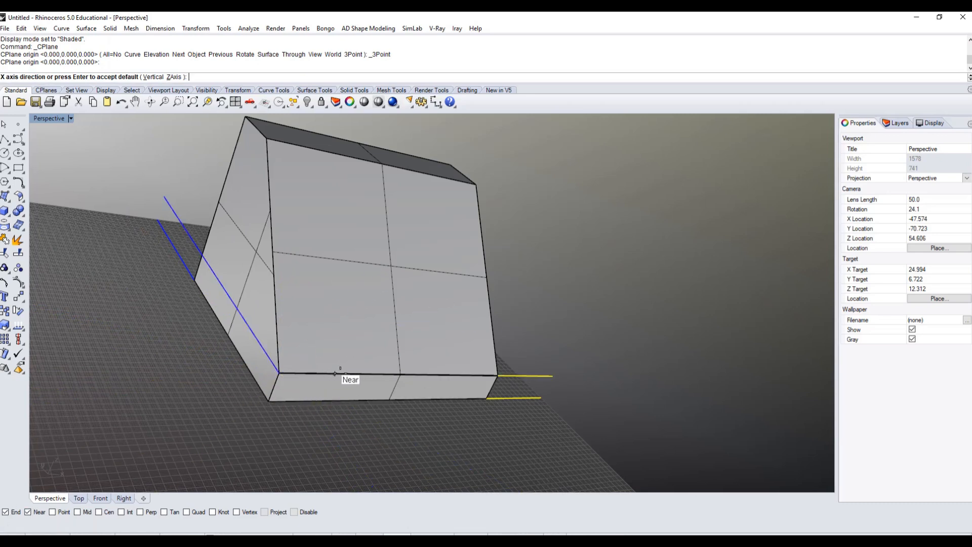
pyautogui.click(375, 373)
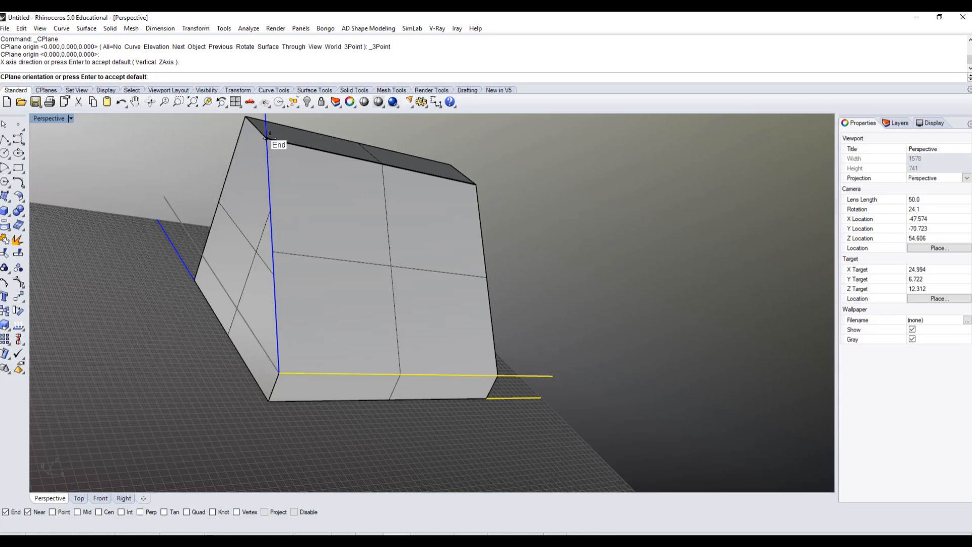
pyautogui.keyDown('shift'); pyautogui.moveTo(267, 138); pyautogui.dragTo(256, 188, button='right'); pyautogui.keyUp('shift')
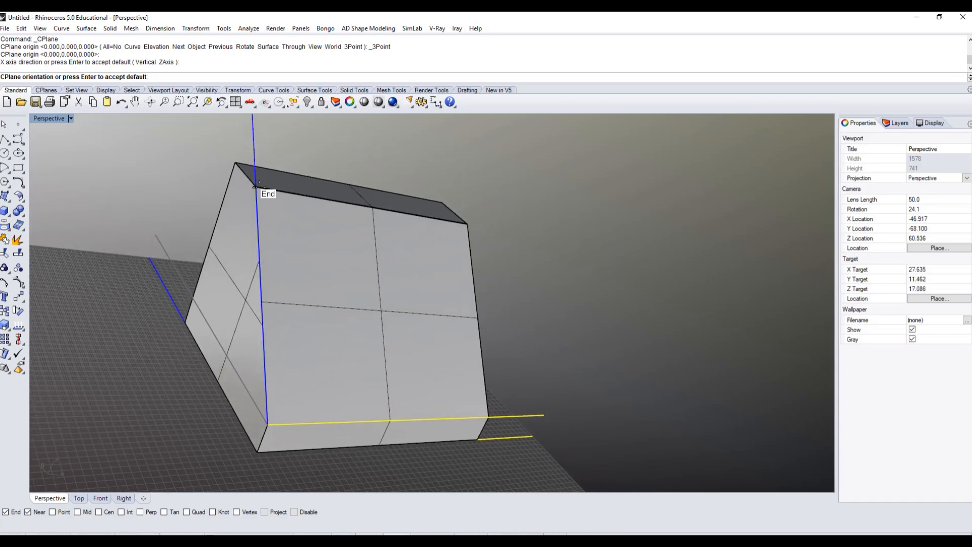
pyautogui.click(260, 187)
# Examine from several sides how the construction plane grid lies relative to the block's sloped face
pyautogui.moveTo(260, 302)
pyautogui.mouseDown(button='right')
pyautogui.moveTo(219, 269)
pyautogui.moveTo(217, 284)
pyautogui.moveTo(245, 310)
pyautogui.mouseUp(button='right')
pyautogui.moveTo(211, 253); pyautogui.dragTo(233, 291, button='right')
pyautogui.scroll(-4, 239, 258)
pyautogui.moveTo(212, 195); pyautogui.dragTo(361, 325, button='right')
pyautogui.moveTo(495, 301); pyautogui.dragTo(463, 287, button='right')
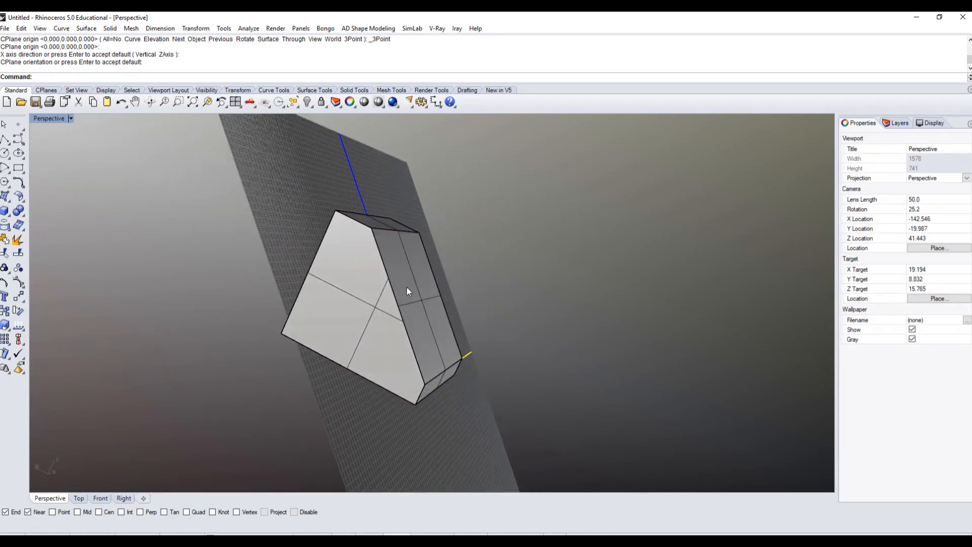
pyautogui.moveTo(407, 276); pyautogui.dragTo(361, 381, button='right')
pyautogui.scroll(4, 360, 382)
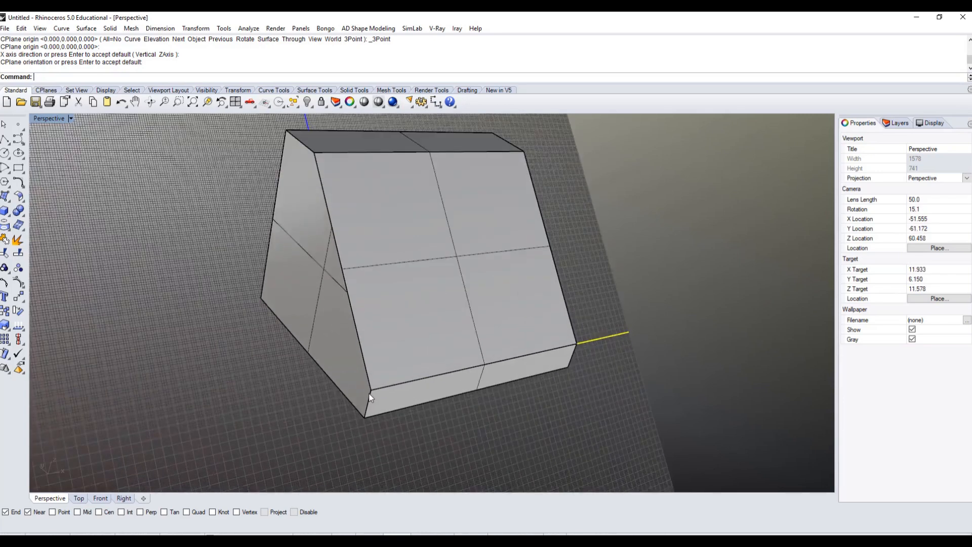
pyautogui.scroll(-3, 102, 218)
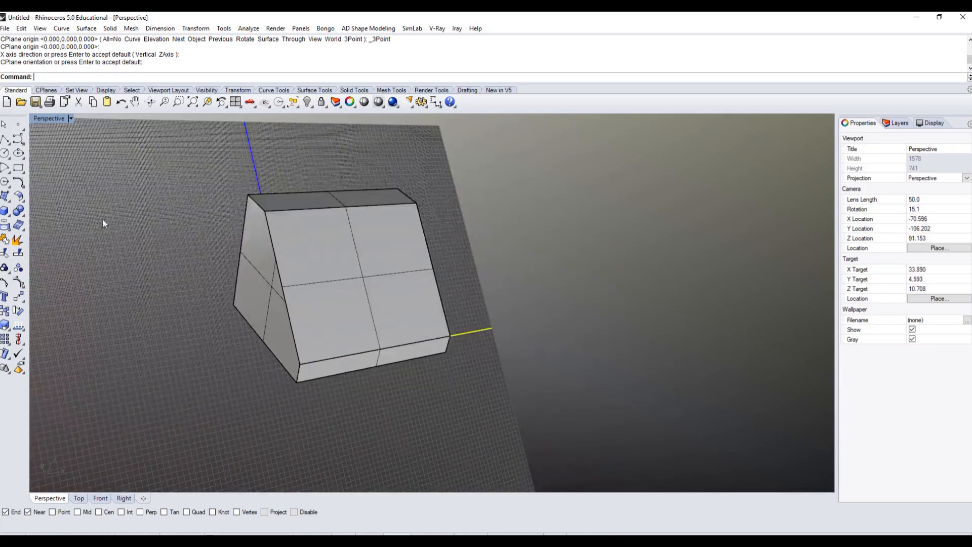
# Place a point object at the construction plane origin by entering 0, inspect its location, and delete it
pyautogui.click(19, 126)
pyautogui.write('0')
pyautogui.press('Return')
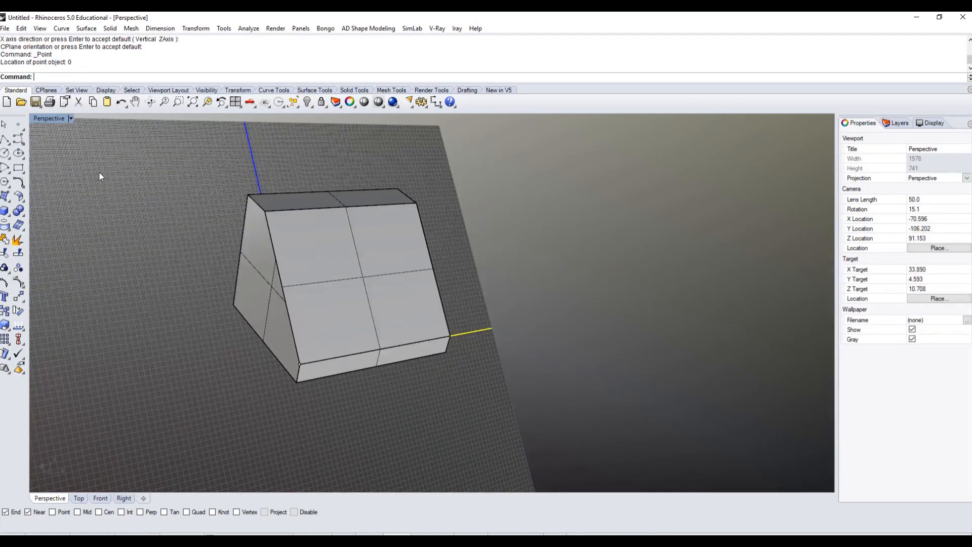
pyautogui.scroll(2, 292, 363)
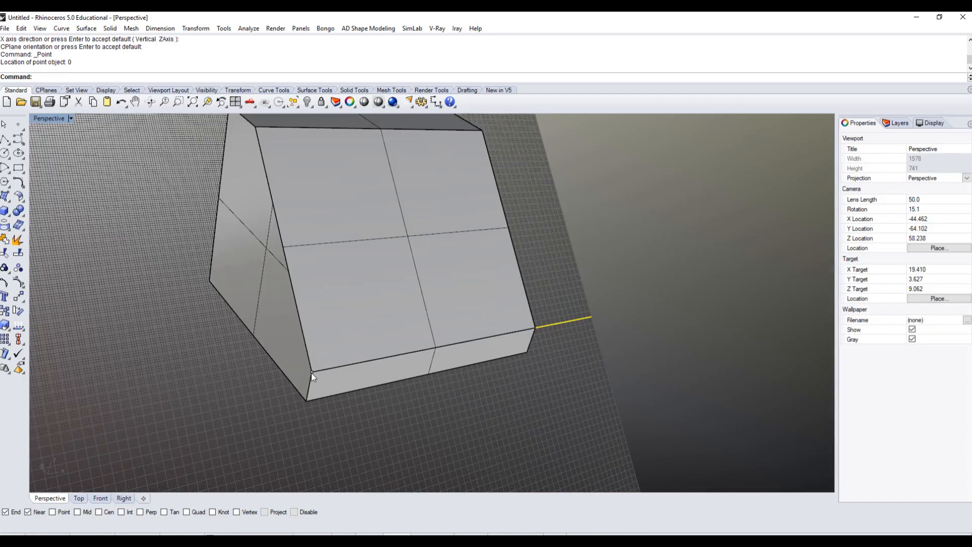
pyautogui.scroll(-7, 190, 315)
pyautogui.keyDown('shift'); pyautogui.moveTo(169, 306); pyautogui.dragTo(232, 338, button='right'); pyautogui.keyUp('shift')
pyautogui.click(301, 344)
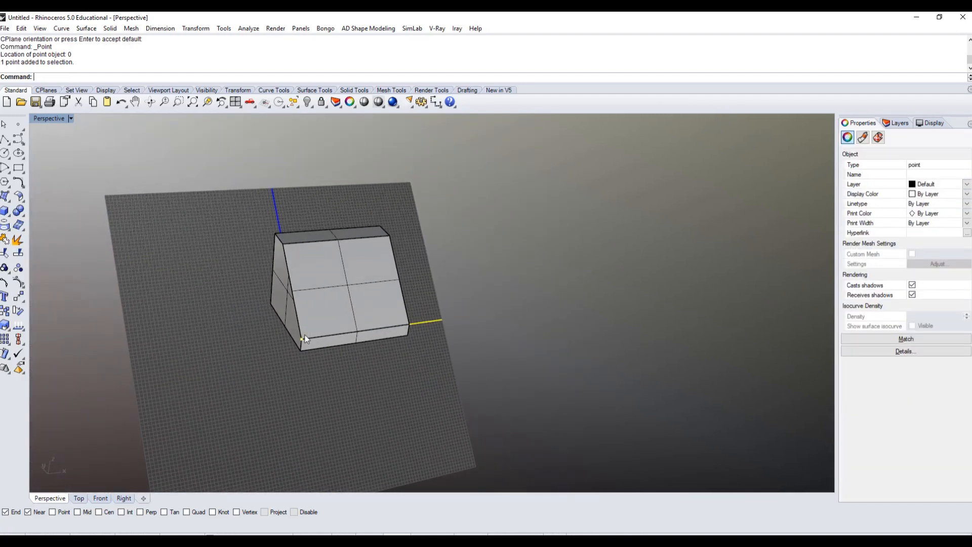
pyautogui.press('Delete')
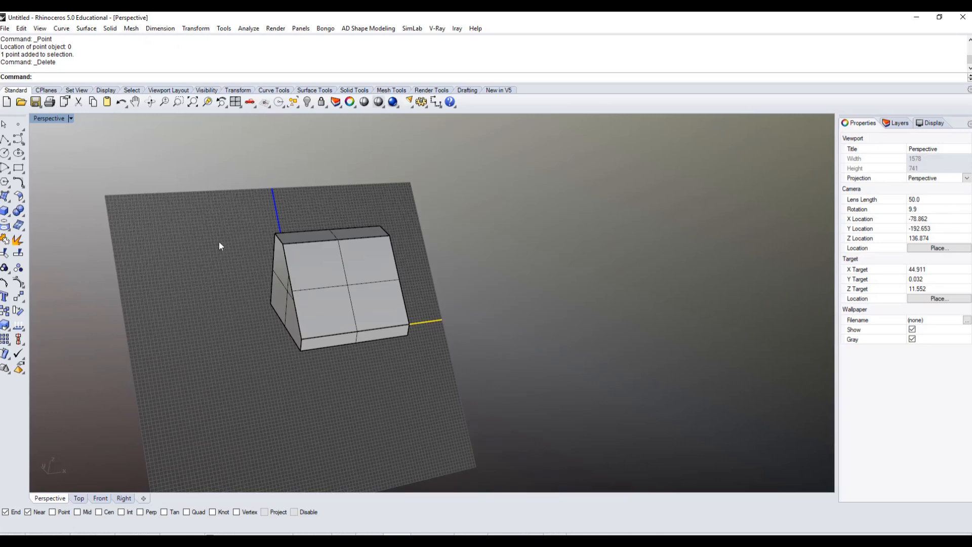
# Save the current construction plane as a named CPlane called CPlane 01 and close the Named CPlanes list
pyautogui.click(48, 118)
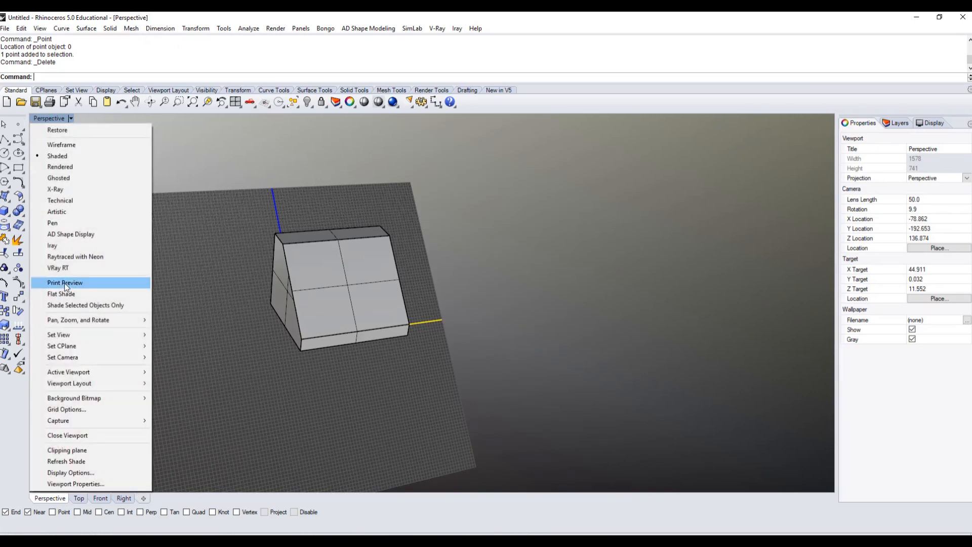
pyautogui.moveTo(59, 346)
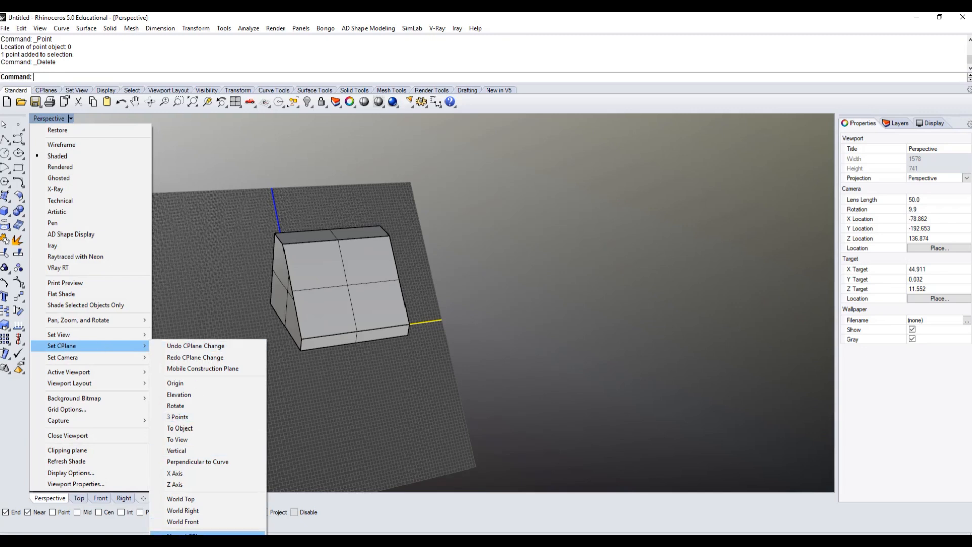
pyautogui.click(207, 534)
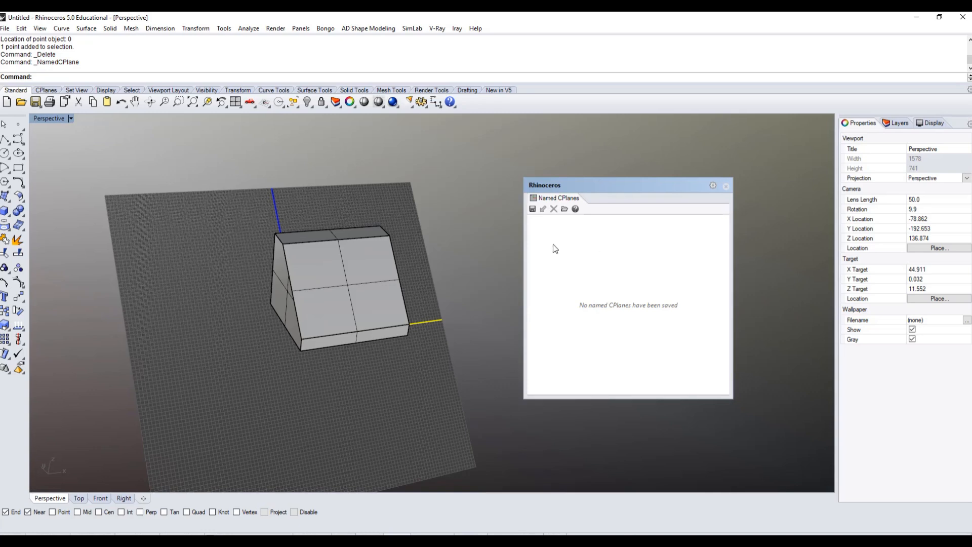
pyautogui.click(532, 209)
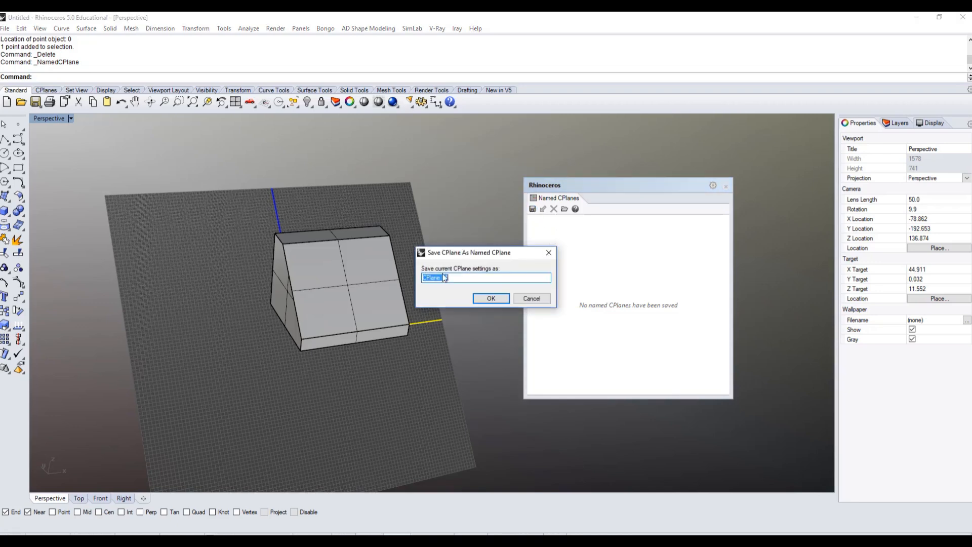
pyautogui.click(482, 298)
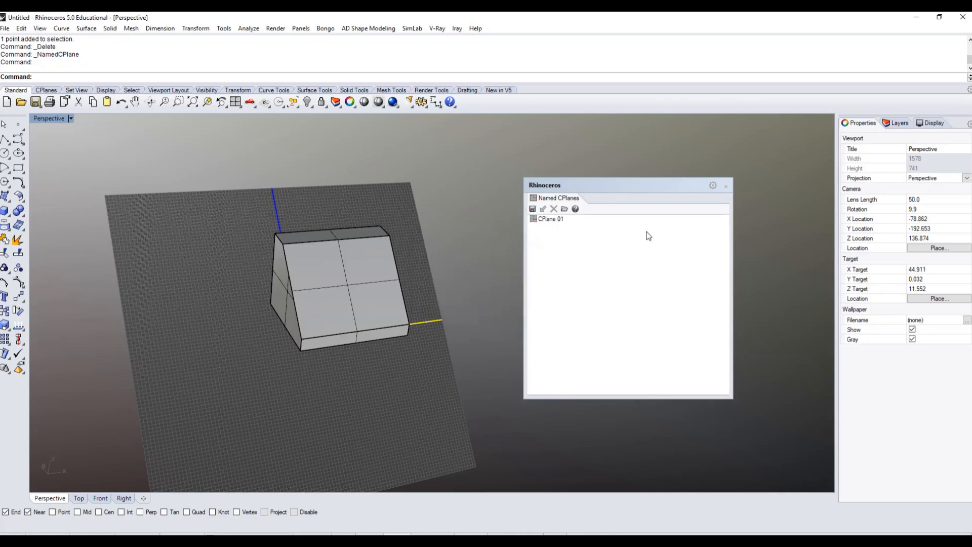
pyautogui.click(726, 186)
# Set the Perspective viewport's construction plane to World Top
pyautogui.moveTo(490, 233); pyautogui.dragTo(448, 230, button='right')
pyautogui.keyDown('shift'); pyautogui.moveTo(304, 230); pyautogui.dragTo(375, 219, button='right'); pyautogui.keyUp('shift')
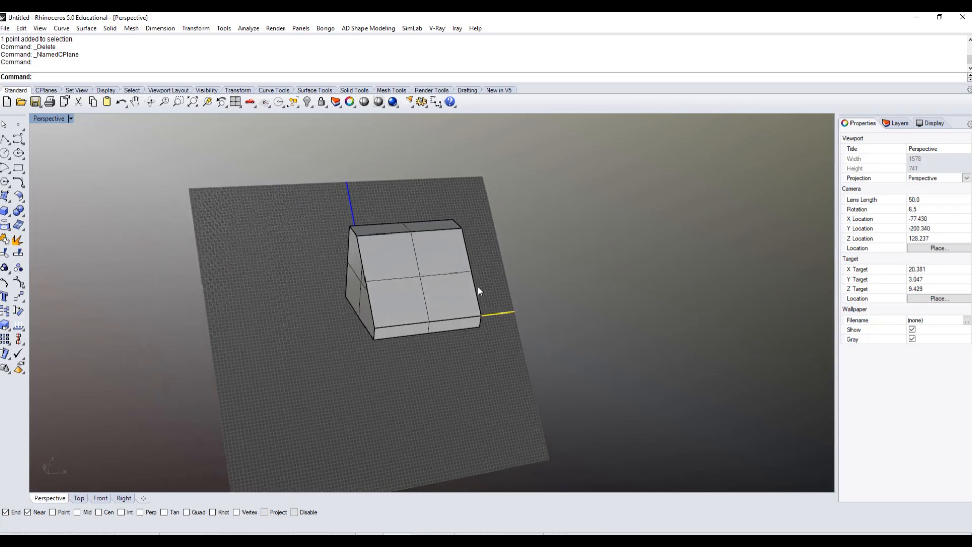
pyautogui.moveTo(220, 435)
pyautogui.mouseDown(button='right')
pyautogui.moveTo(206, 453)
pyautogui.moveTo(223, 441)
pyautogui.mouseUp(button='right')
pyautogui.keyDown('shift'); pyautogui.moveTo(100, 471); pyautogui.dragTo(179, 439, button='right'); pyautogui.keyUp('shift')
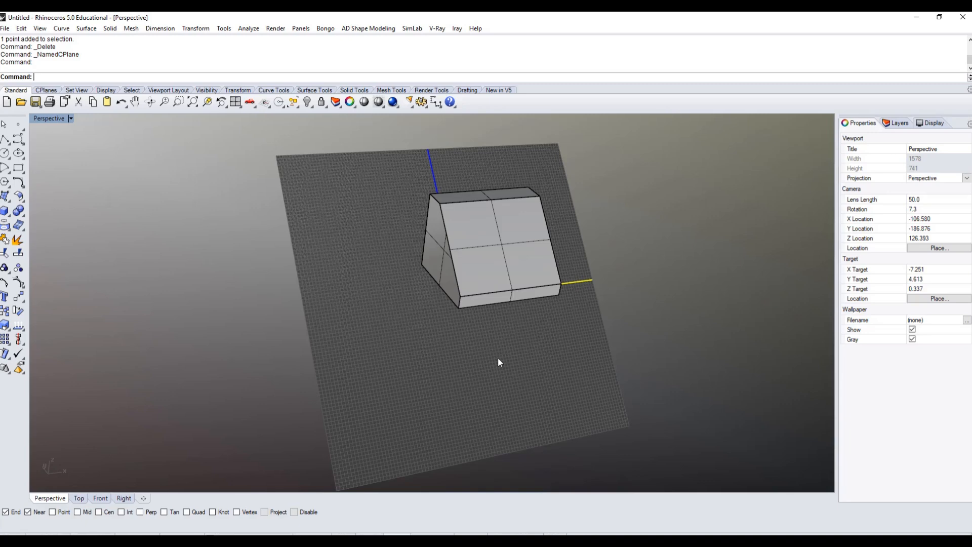
pyautogui.click(44, 119)
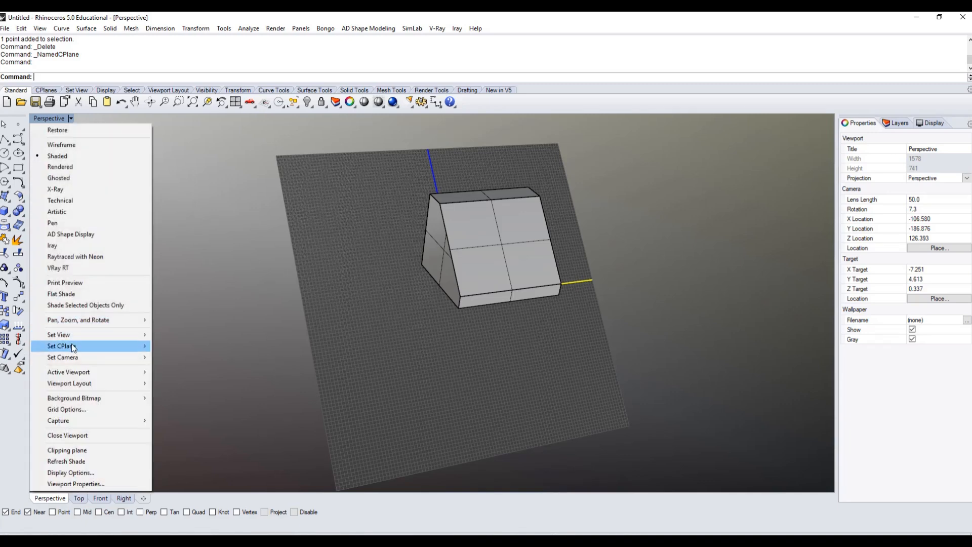
pyautogui.moveTo(72, 344)
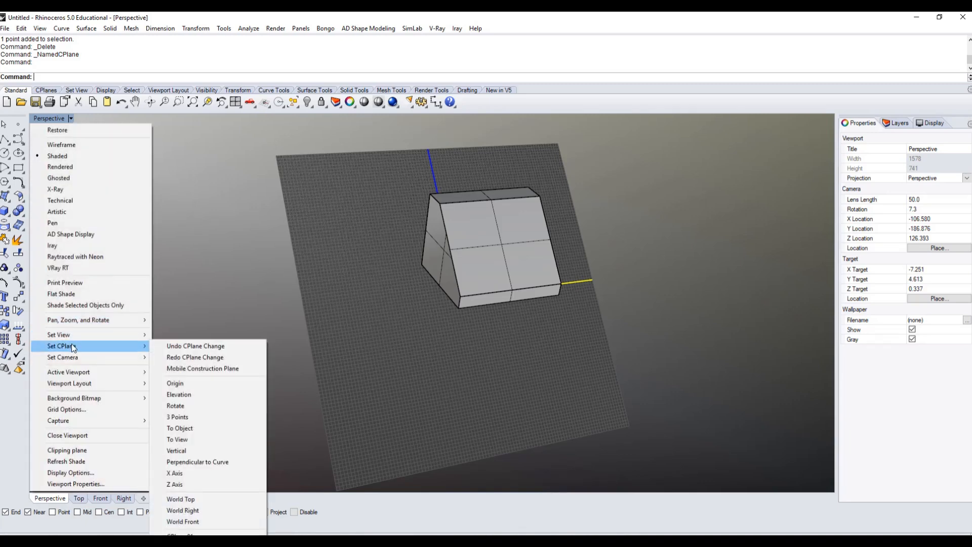
pyautogui.click(181, 499)
pyautogui.moveTo(420, 367); pyautogui.dragTo(376, 354, button='right')
# Show all four viewports to examine the block and grid in the Top view, and maximize the Perspective viewport again
pyautogui.doubleClick(39, 121)
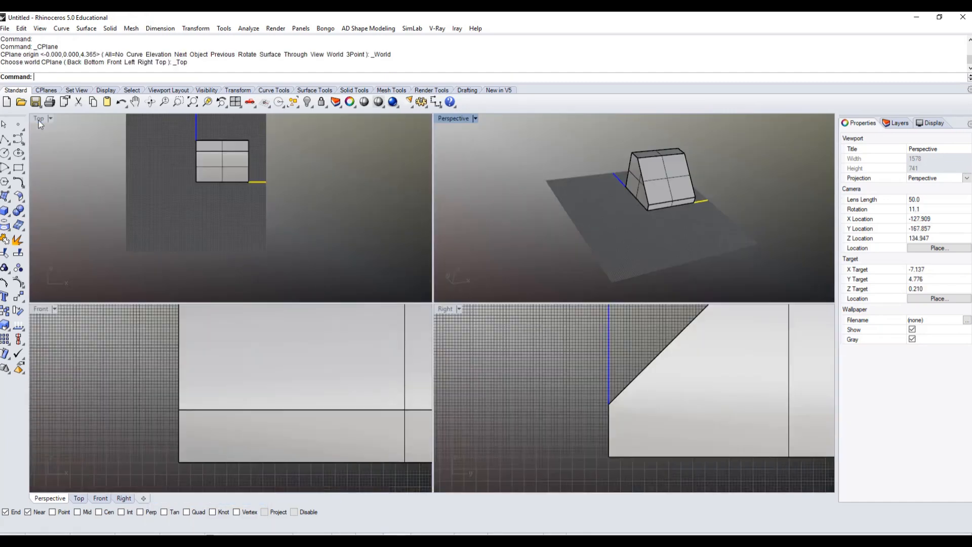
pyautogui.moveTo(213, 177); pyautogui.dragTo(226, 212, button='right')
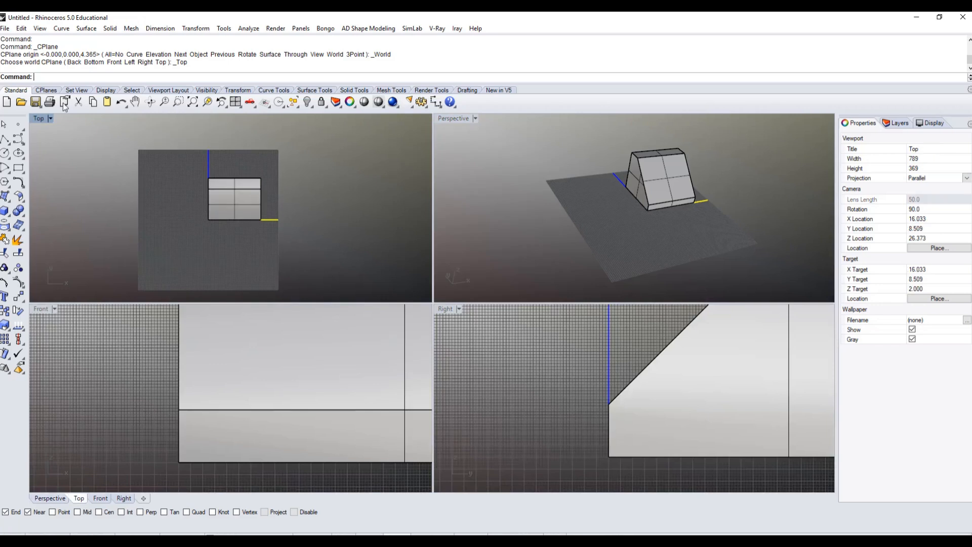
pyautogui.scroll(2, 211, 224)
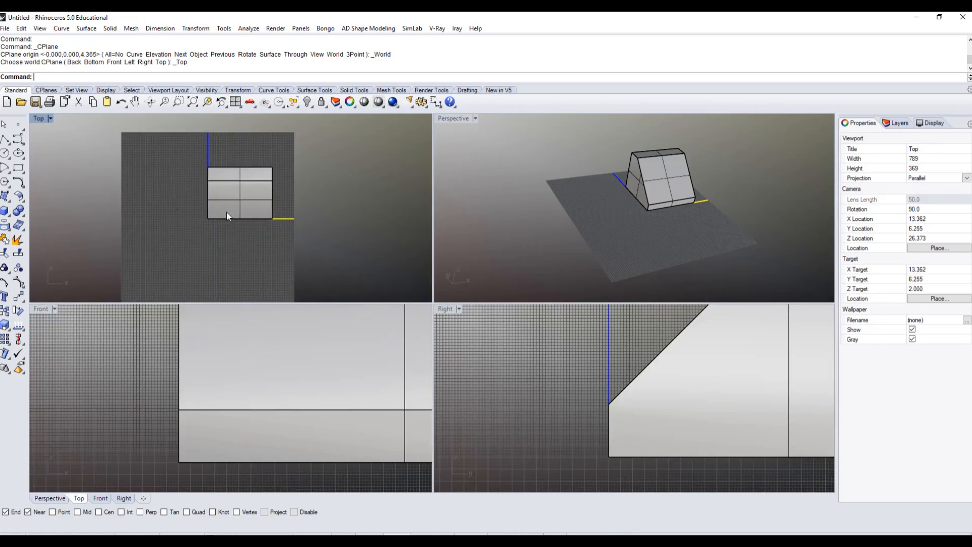
pyautogui.doubleClick(454, 119)
pyautogui.moveTo(404, 311); pyautogui.dragTo(396, 283, button='right')
pyautogui.scroll(3, 376, 266)
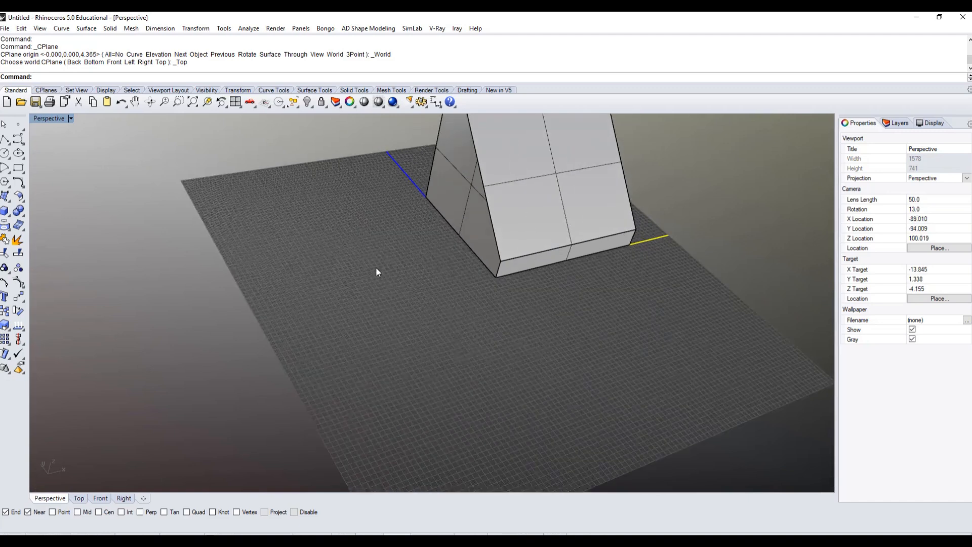
pyautogui.scroll(-3, 342, 263)
pyautogui.keyDown('shift'); pyautogui.moveTo(350, 238); pyautogui.dragTo(325, 248, button='right'); pyautogui.keyUp('shift')
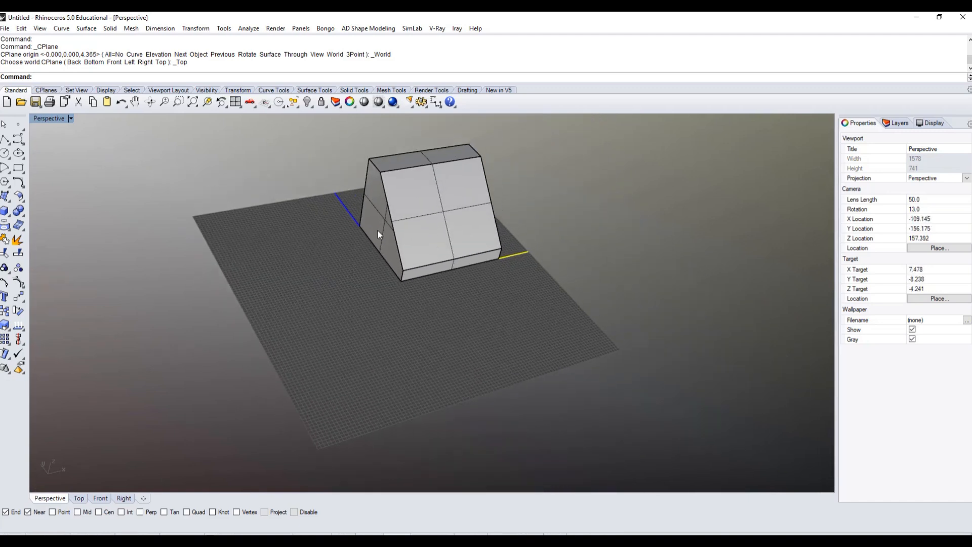
# Restore the saved construction plane CPlane 01 in the Perspective viewport
pyautogui.click(44, 119)
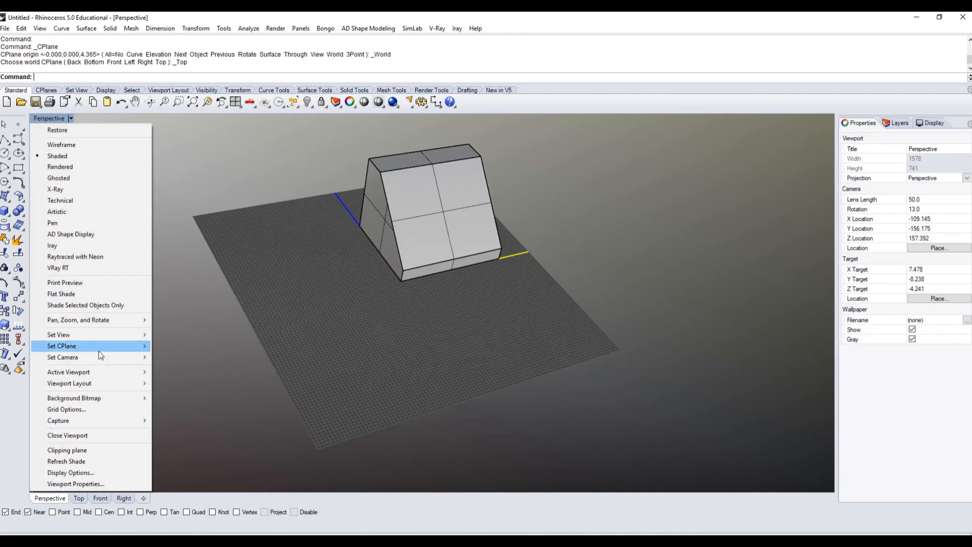
pyautogui.moveTo(99, 350)
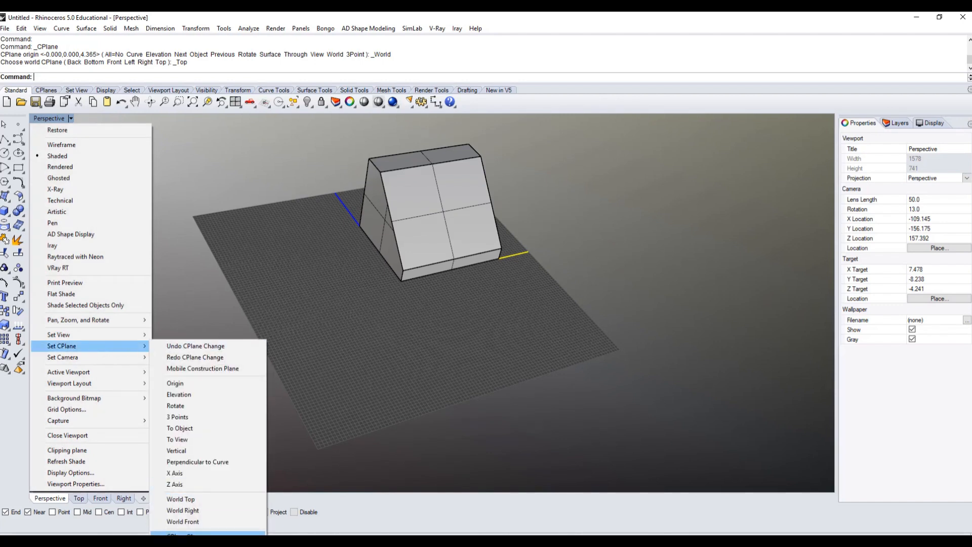
pyautogui.click(208, 534)
pyautogui.keyDown('shift'); pyautogui.moveTo(411, 308); pyautogui.dragTo(396, 360, button='right'); pyautogui.keyUp('shift')
pyautogui.scroll(4, 411, 299)
pyautogui.moveTo(387, 321)
pyautogui.mouseDown(button='right')
pyautogui.moveTo(410, 300)
pyautogui.moveTo(415, 321)
pyautogui.moveTo(391, 326)
pyautogui.mouseUp(button='right')
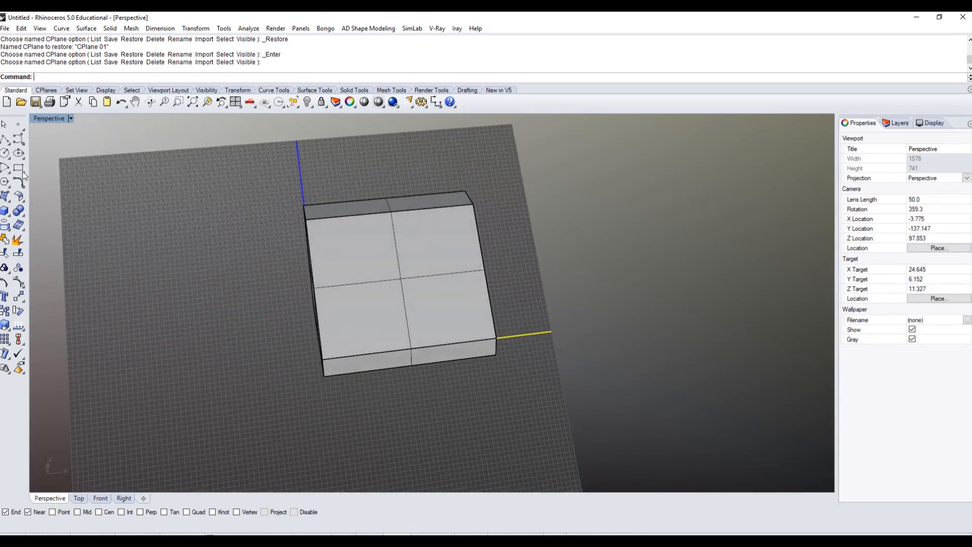
# Disable object snaps and draw a circle about 15.75 in diameter freehand near the center of the block's sloped face
pyautogui.click(5, 153)
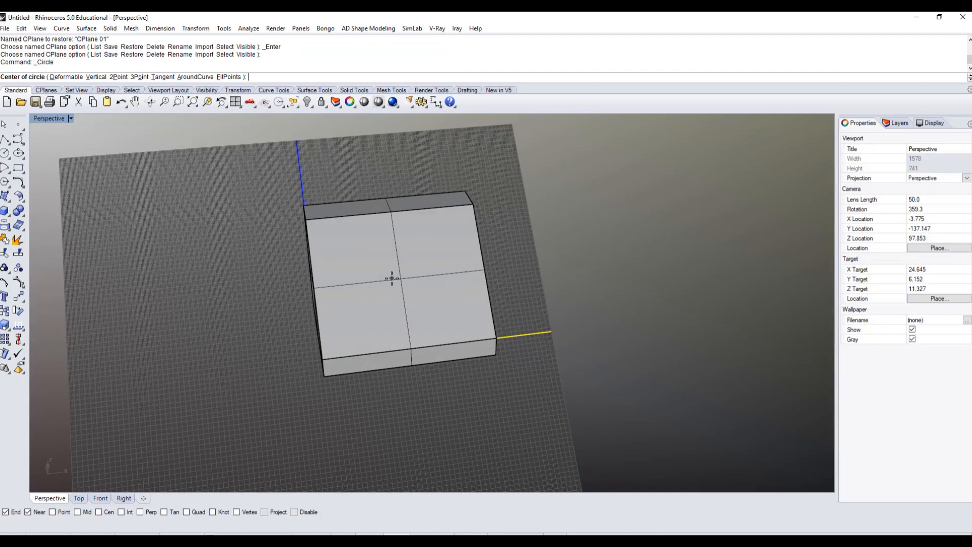
pyautogui.moveTo(373, 275); pyautogui.dragTo(321, 298, button='right')
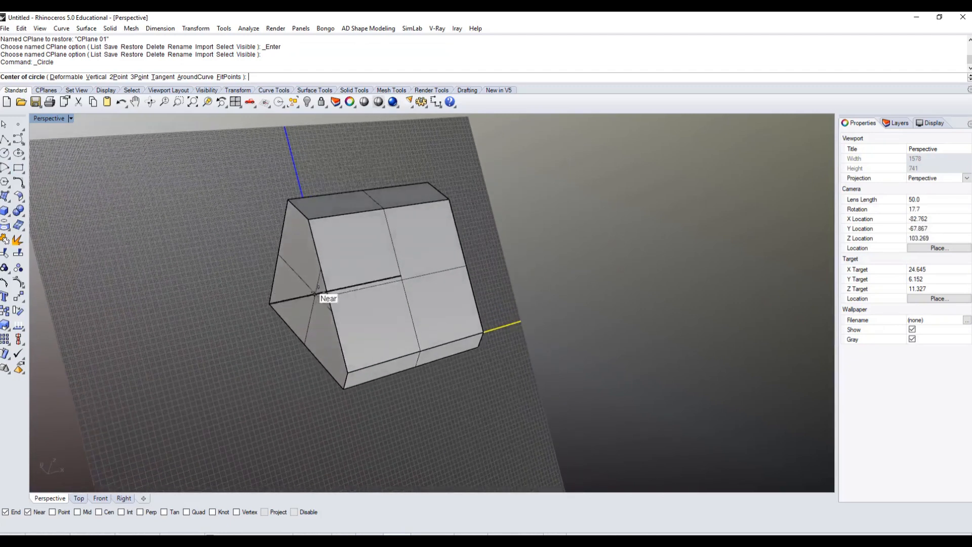
pyautogui.click(299, 512)
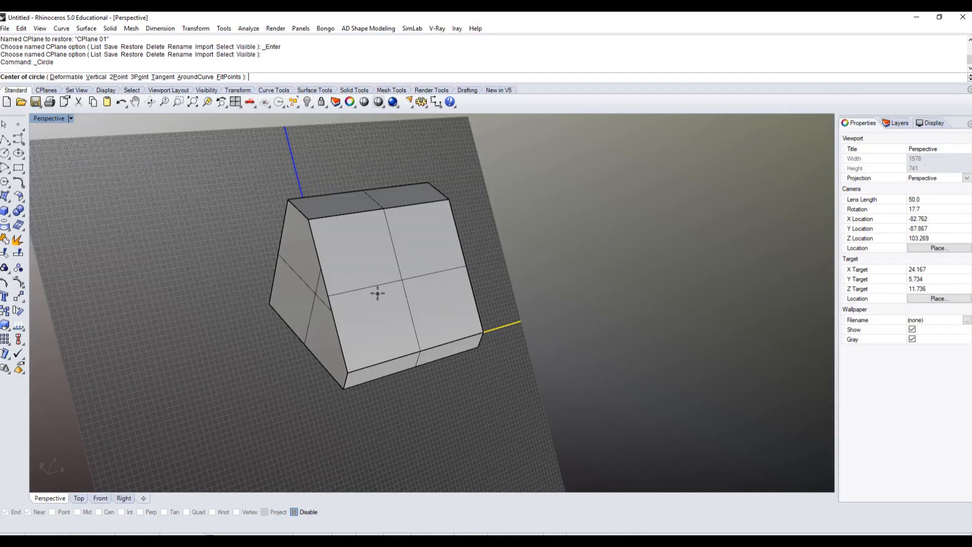
pyautogui.click(404, 281)
pyautogui.click(429, 305)
pyautogui.moveTo(369, 317); pyautogui.dragTo(451, 305, button='right')
# Delete the freehand circle from the sloped face
pyautogui.click(448, 296)
pyautogui.click(449, 297)
pyautogui.press('Delete')
# Re-enable object snaps, turn off End and Near, and activate only Mid
pyautogui.moveTo(386, 329); pyautogui.dragTo(427, 300, button='right')
pyautogui.moveTo(390, 262)
pyautogui.mouseDown(button='right')
pyautogui.moveTo(404, 280)
pyautogui.moveTo(396, 276)
pyautogui.mouseUp(button='right')
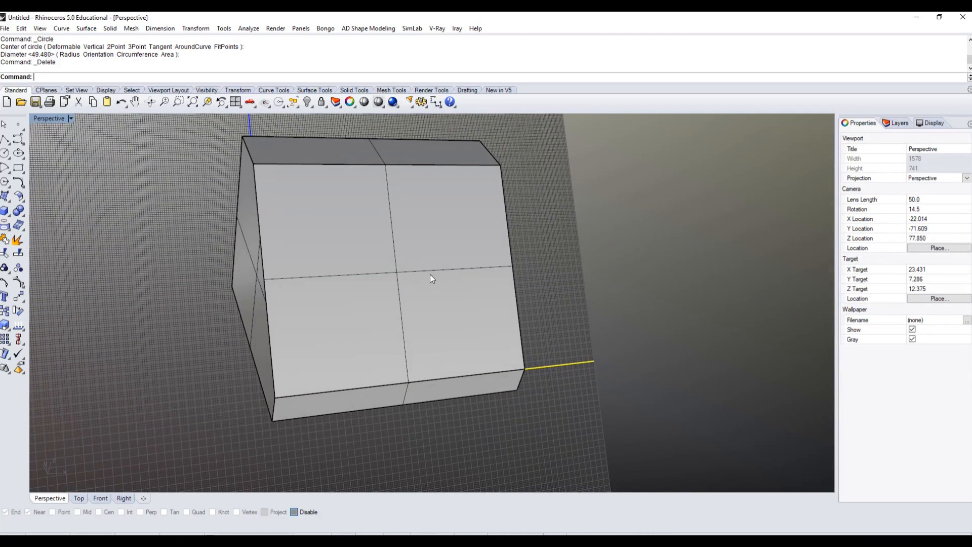
pyautogui.moveTo(355, 291); pyautogui.dragTo(338, 324, button='right')
pyautogui.scroll(-4, 384, 304)
pyautogui.scroll(2, 284, 359)
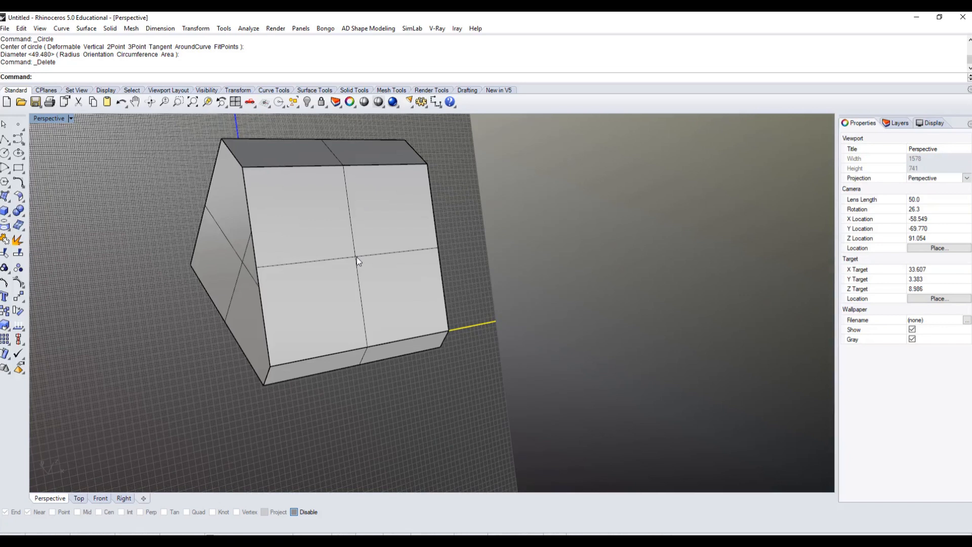
pyautogui.moveTo(386, 358); pyautogui.dragTo(380, 323, button='right')
pyautogui.scroll(4, 326, 294)
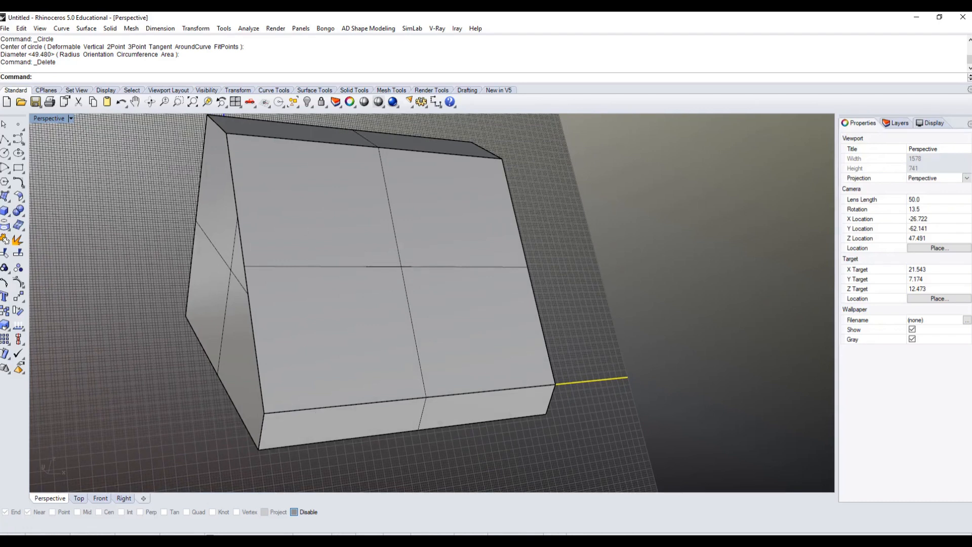
pyautogui.click(307, 517)
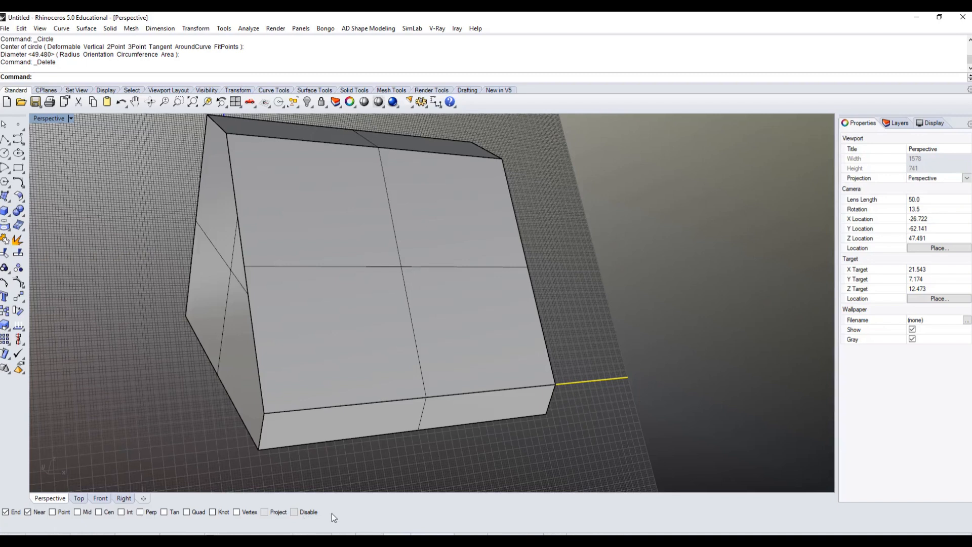
pyautogui.click(28, 512)
pyautogui.click(6, 512)
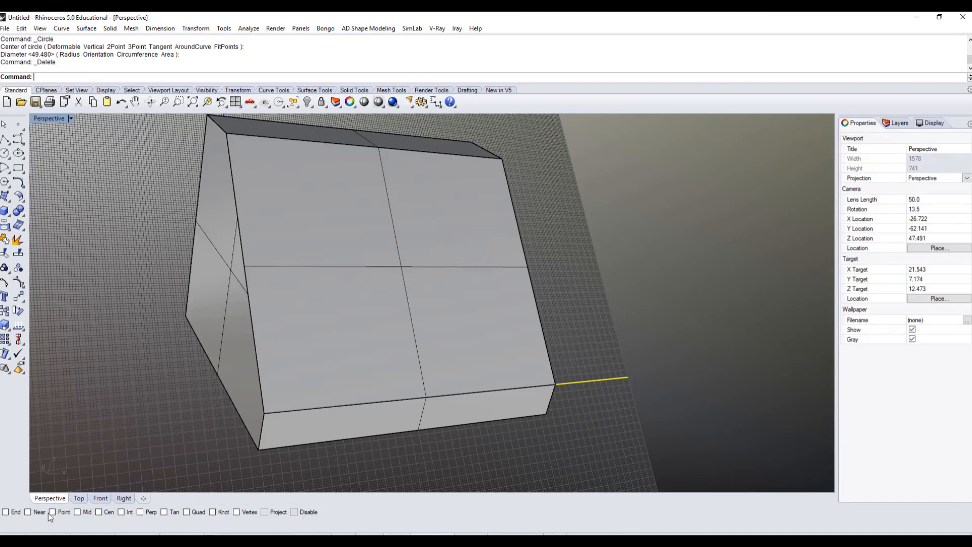
pyautogui.click(85, 513)
# Try placing a point at the sloped face's center by tracking from its edge midpoints, and undo it
pyautogui.click(19, 125)
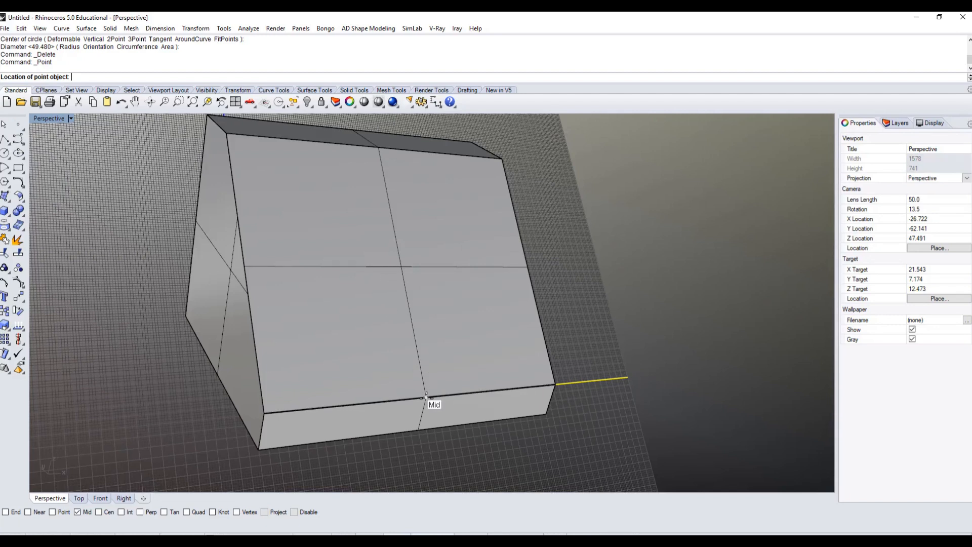
pyautogui.moveTo(426, 397)
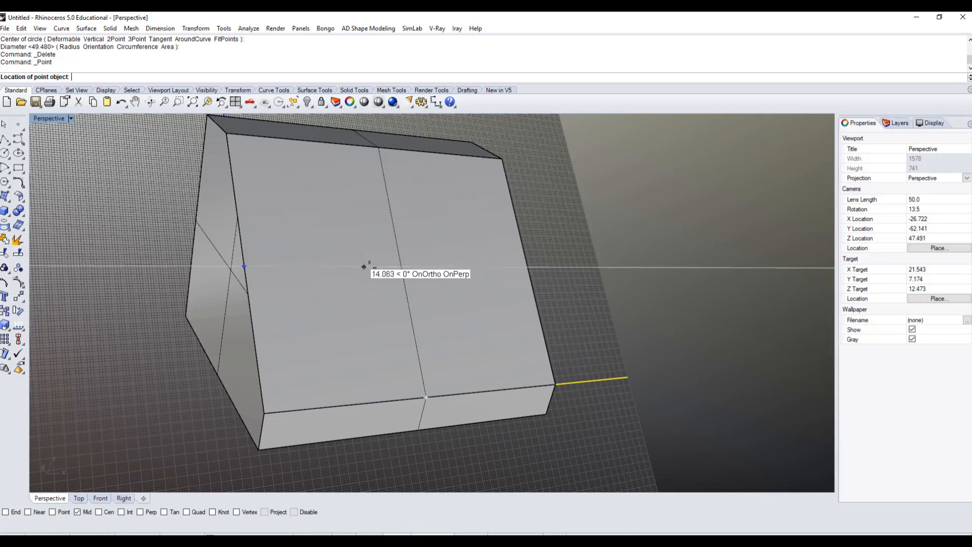
pyautogui.click(401, 266)
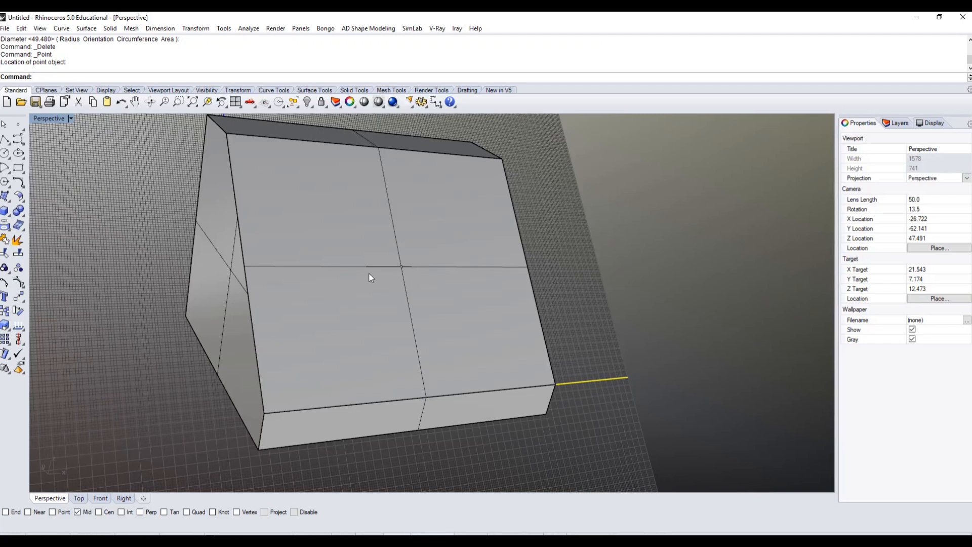
pyautogui.hotkey('ctrl', 'z')
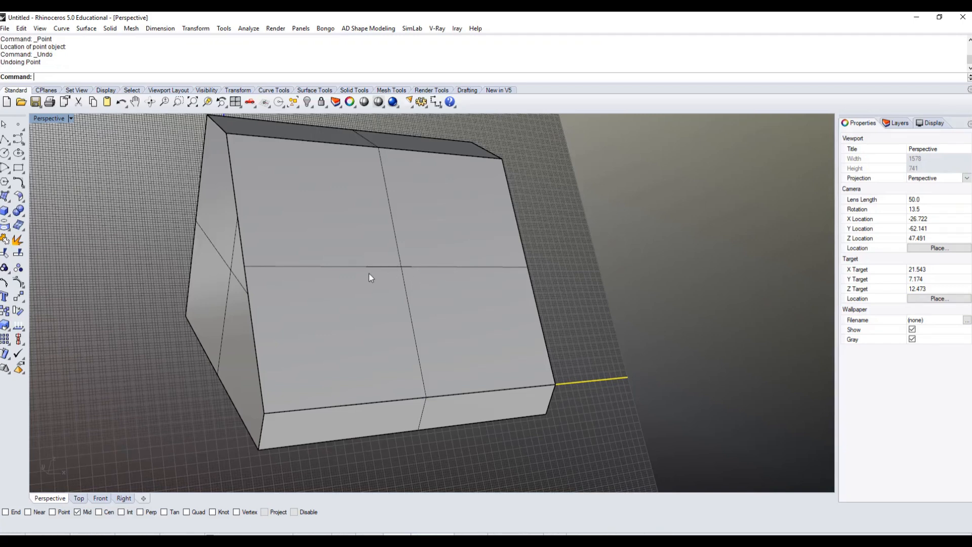
# Place a point at the center of the sloped face, aligned with the midpoints of its lower and side edges
pyautogui.click(21, 128)
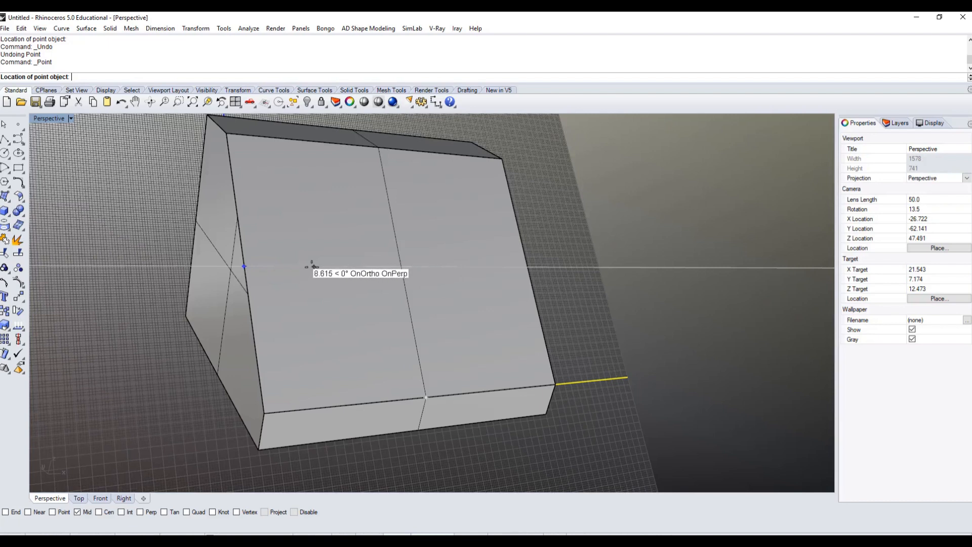
pyautogui.click(401, 267)
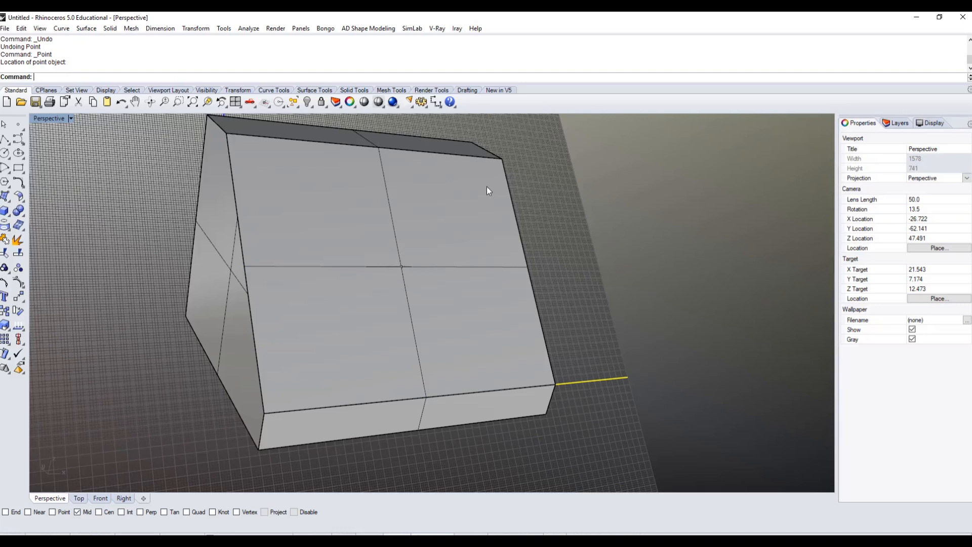
pyautogui.moveTo(533, 336); pyautogui.dragTo(439, 329, button='right')
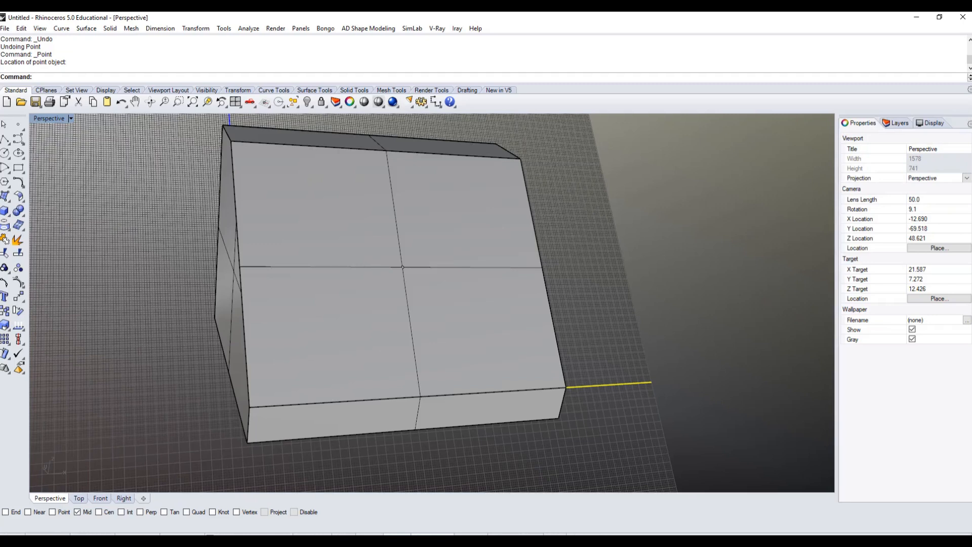
# Make Cen the only active object snap and place another point at the center of the sloped face
pyautogui.click(98, 512)
pyautogui.click(17, 124)
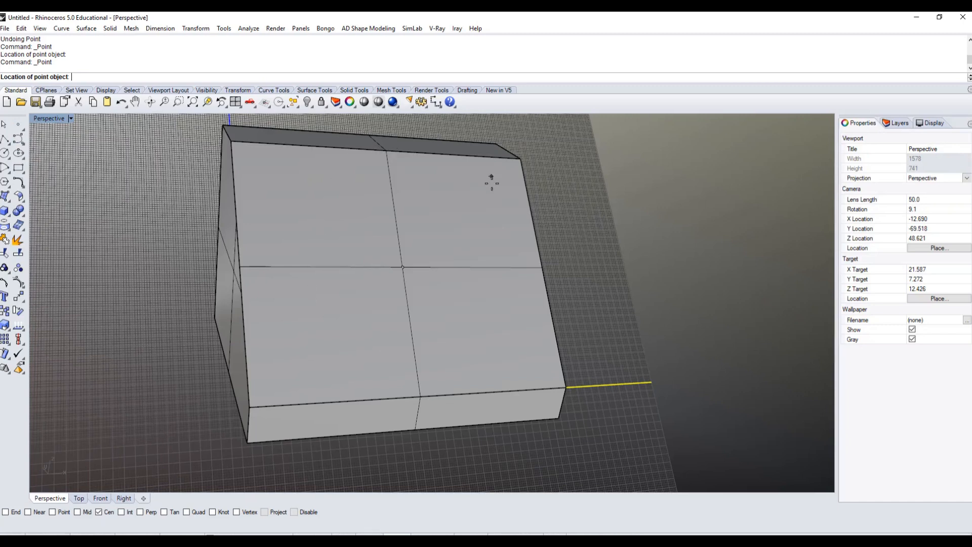
pyautogui.click(282, 299)
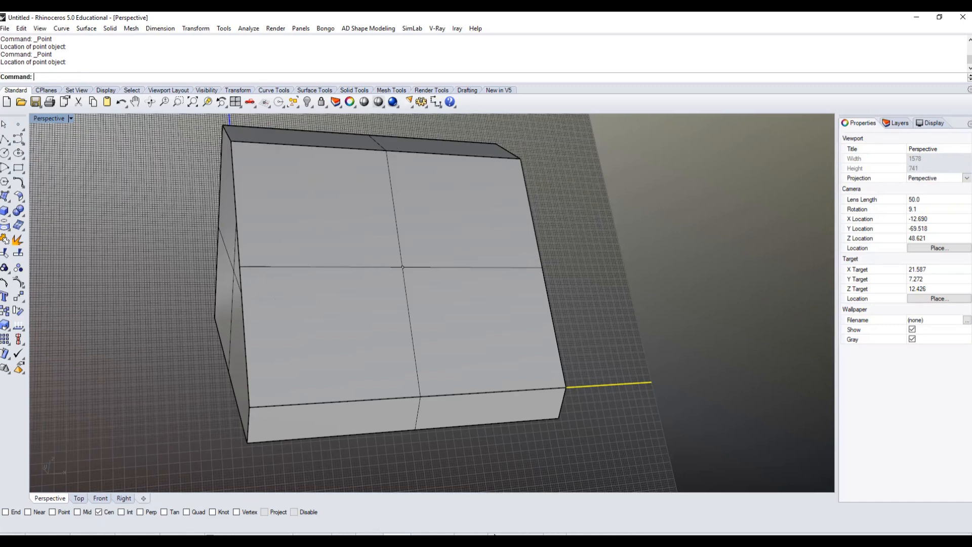
pyautogui.moveTo(310, 322); pyautogui.dragTo(334, 325, button='right')
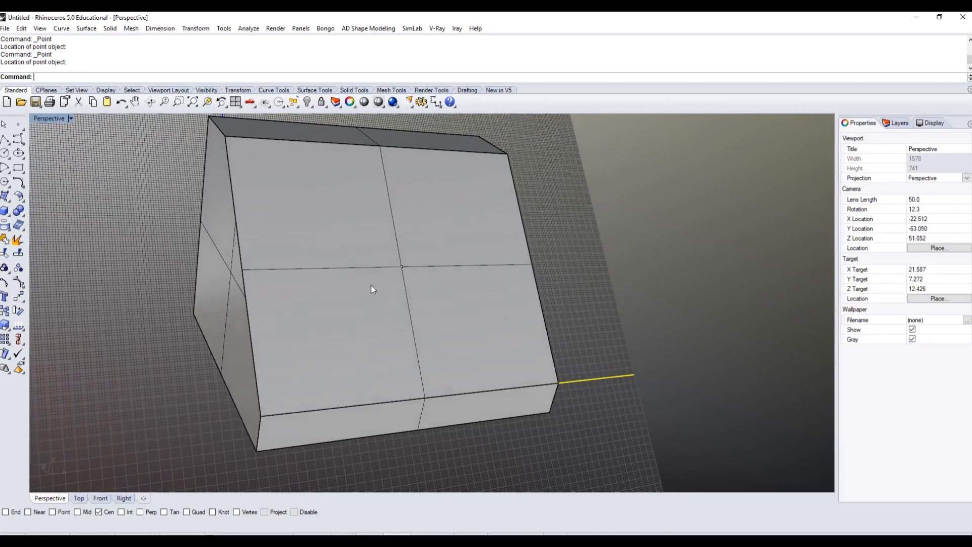
pyautogui.scroll(4, 399, 266)
pyautogui.scroll(-4, 405, 270)
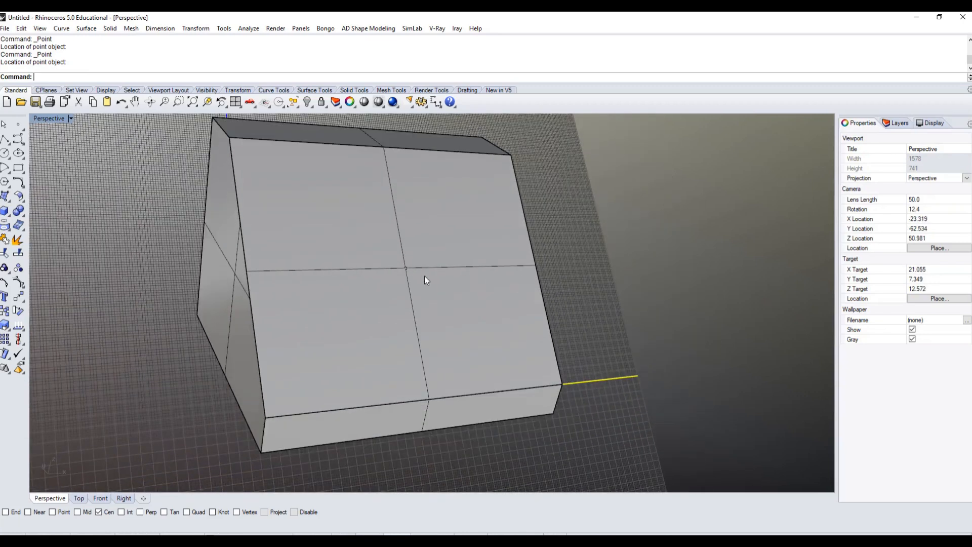
# Make Point the only active object snap and draw a circle on the sloped face centered on its center point
pyautogui.click(4, 153)
pyautogui.click(57, 512)
pyautogui.click(99, 512)
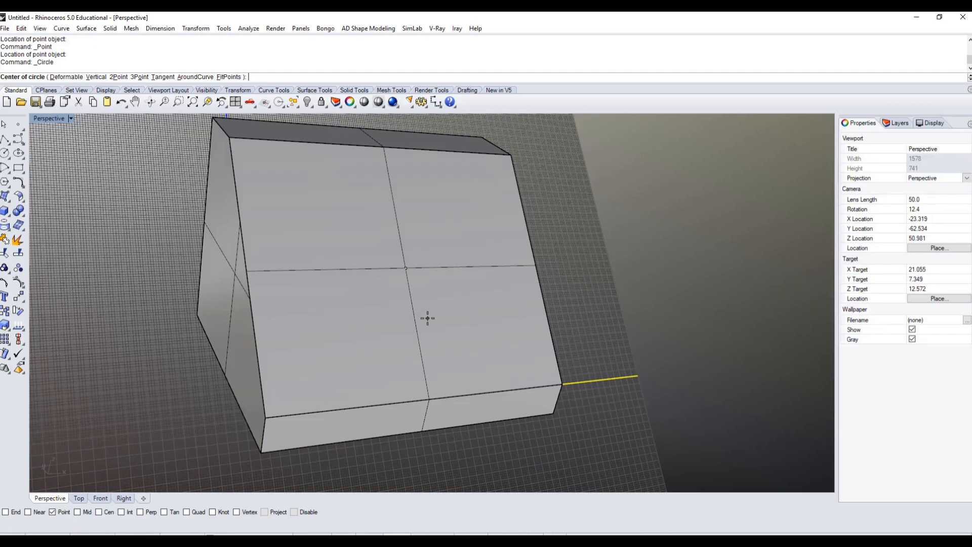
pyautogui.click(406, 269)
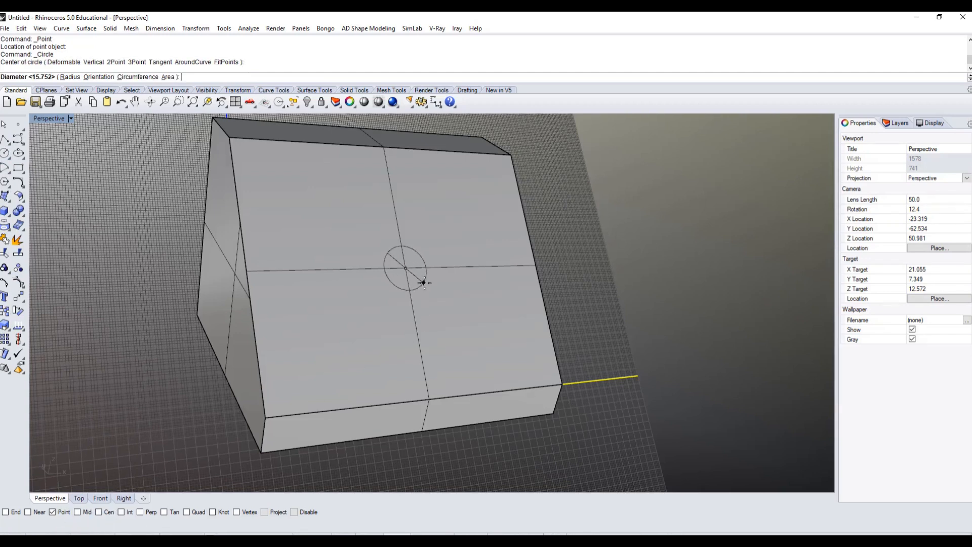
pyautogui.click(465, 311)
# Extrude the circle curve straight outward, perpendicular to the sloped face, as an open cylindrical surface
pyautogui.moveTo(465, 312); pyautogui.dragTo(366, 313, button='right')
pyautogui.click(363, 309)
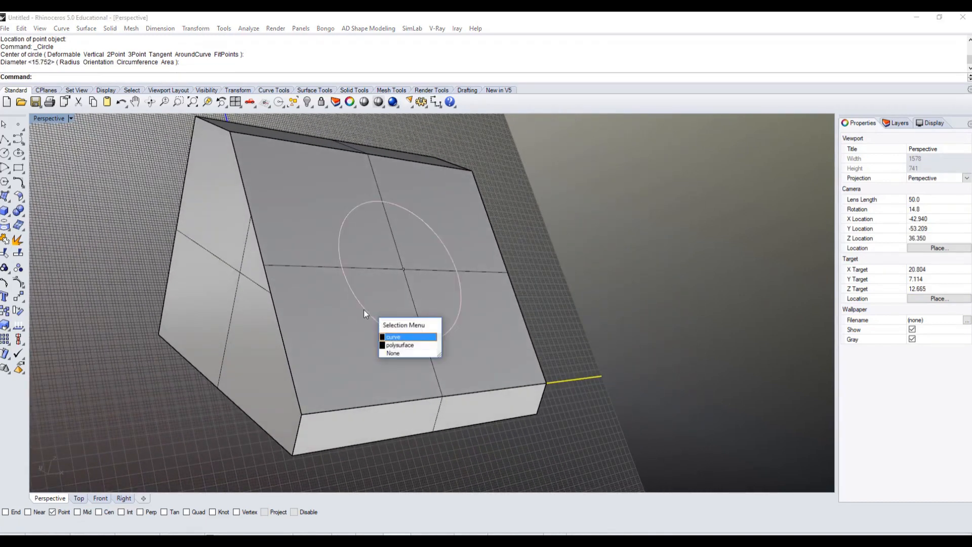
pyautogui.click(398, 337)
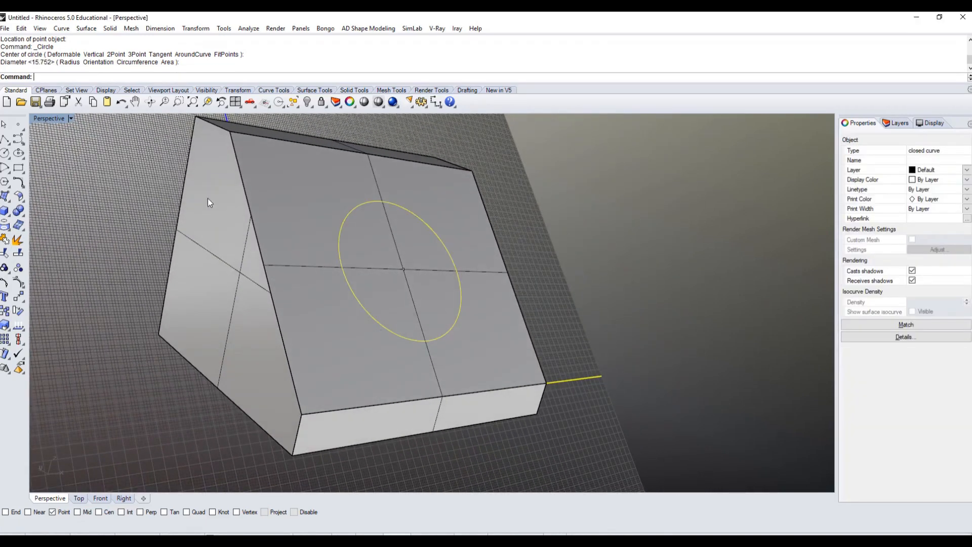
pyautogui.click(85, 29)
pyautogui.moveTo(63, 170)
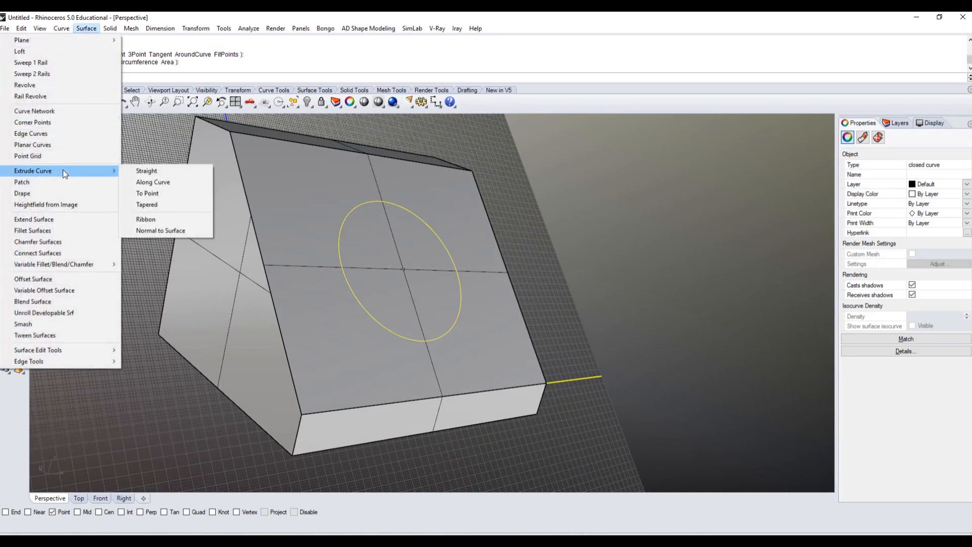
pyautogui.click(150, 171)
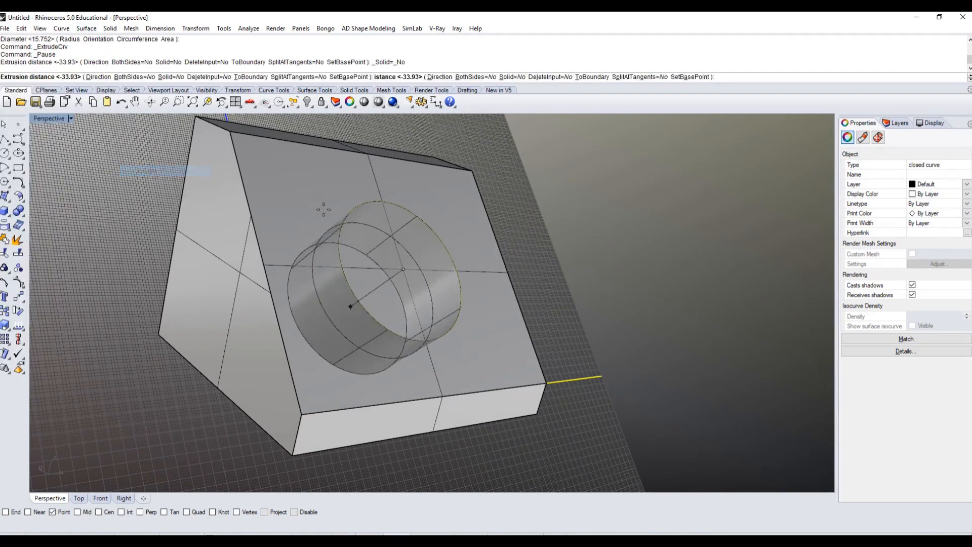
pyautogui.click(613, 198)
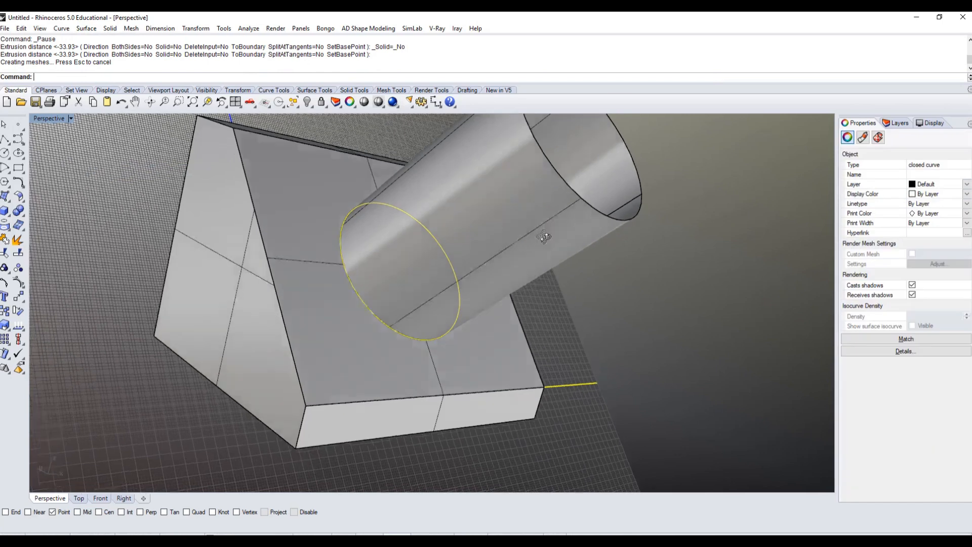
# Cap the planar holes of the extruded cylinder to close it into a solid
pyautogui.click(547, 233)
pyautogui.moveTo(547, 233); pyautogui.dragTo(581, 270, button='right')
pyautogui.scroll(4, 560, 229)
pyautogui.click(703, 210)
pyautogui.moveTo(537, 228); pyautogui.dragTo(422, 258, button='right')
pyautogui.click(529, 228)
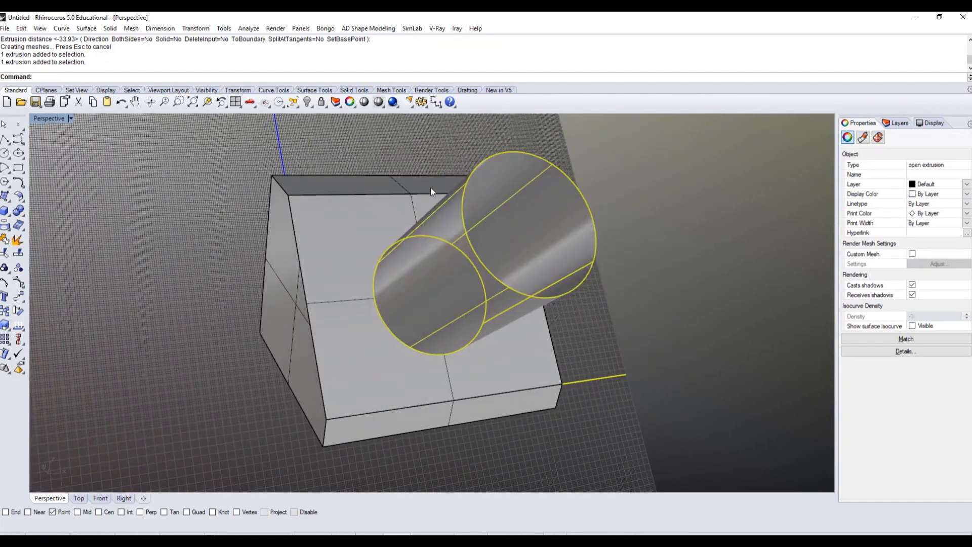
pyautogui.click(110, 29)
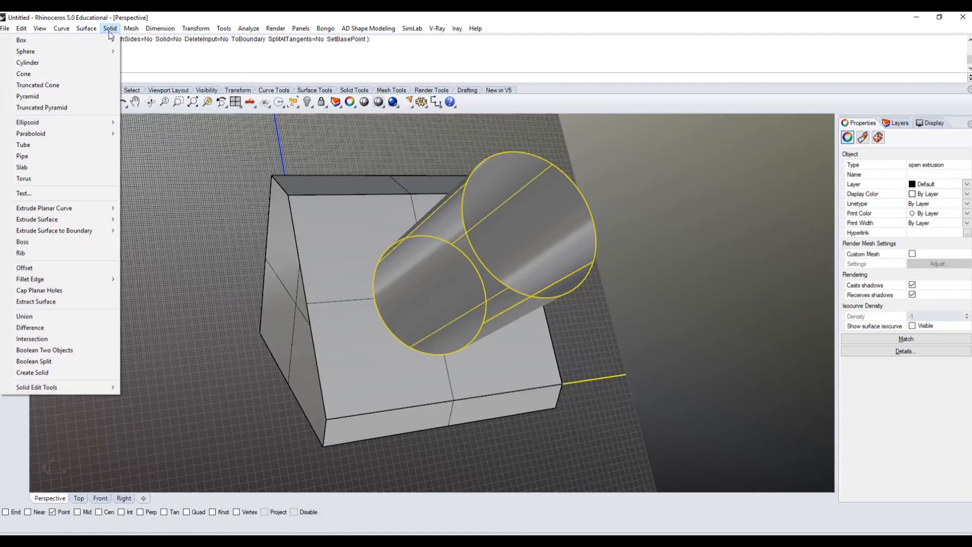
pyautogui.click(49, 291)
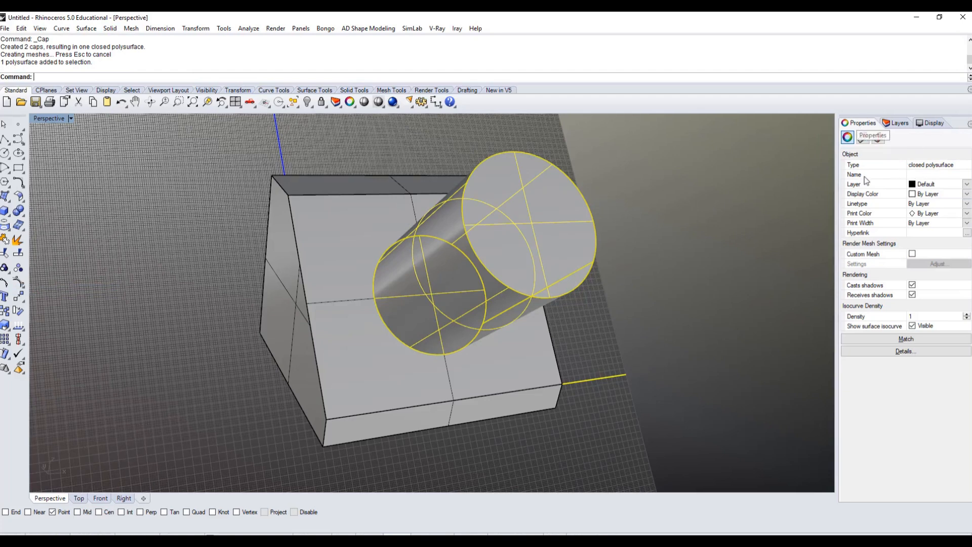
# Select the block and the capped cylinder in turn to check their object types, and clear the selection
pyautogui.click(751, 217)
pyautogui.click(340, 244)
pyautogui.click(542, 184)
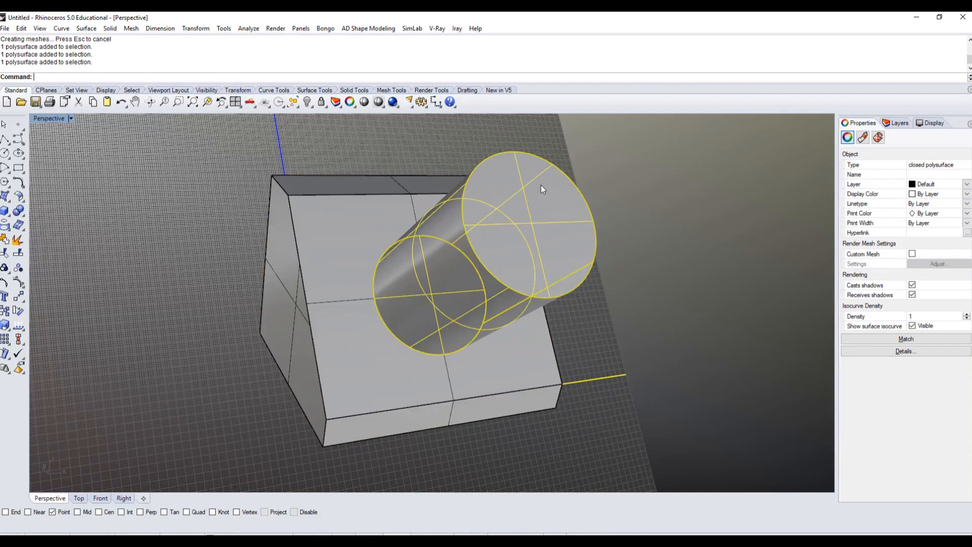
pyautogui.moveTo(541, 184); pyautogui.dragTo(426, 252, button='right')
pyautogui.click(357, 146)
pyautogui.moveTo(353, 199); pyautogui.dragTo(398, 232, button='right')
pyautogui.click(505, 235)
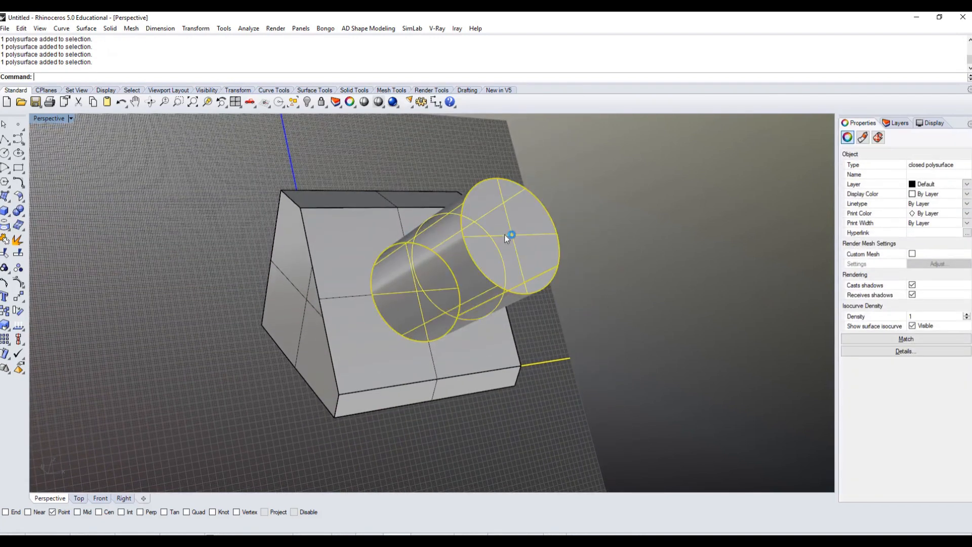
pyautogui.click(230, 159)
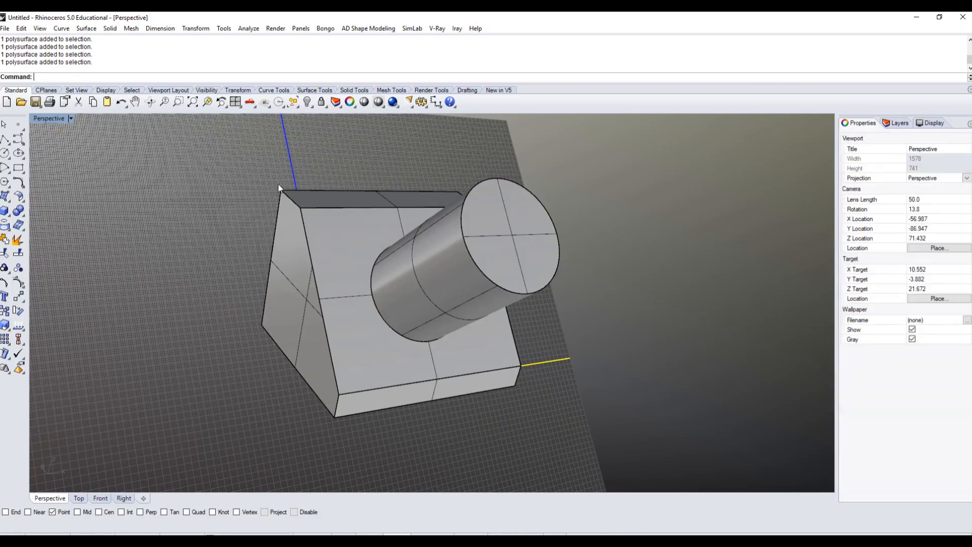
# Move the construction plane's origin to the center point of the block's sloped face
pyautogui.moveTo(351, 195); pyautogui.dragTo(321, 205, button='right')
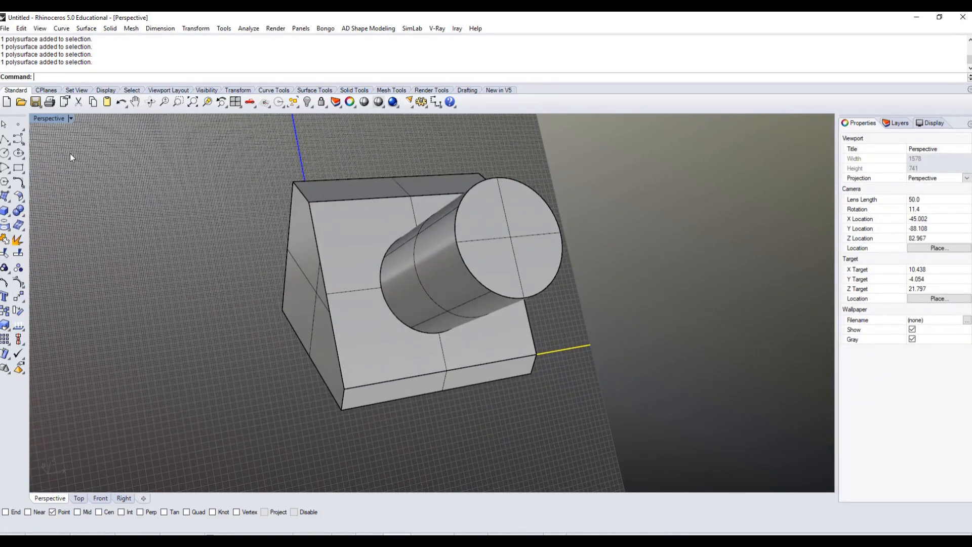
pyautogui.moveTo(144, 211); pyautogui.dragTo(70, 145, button='right')
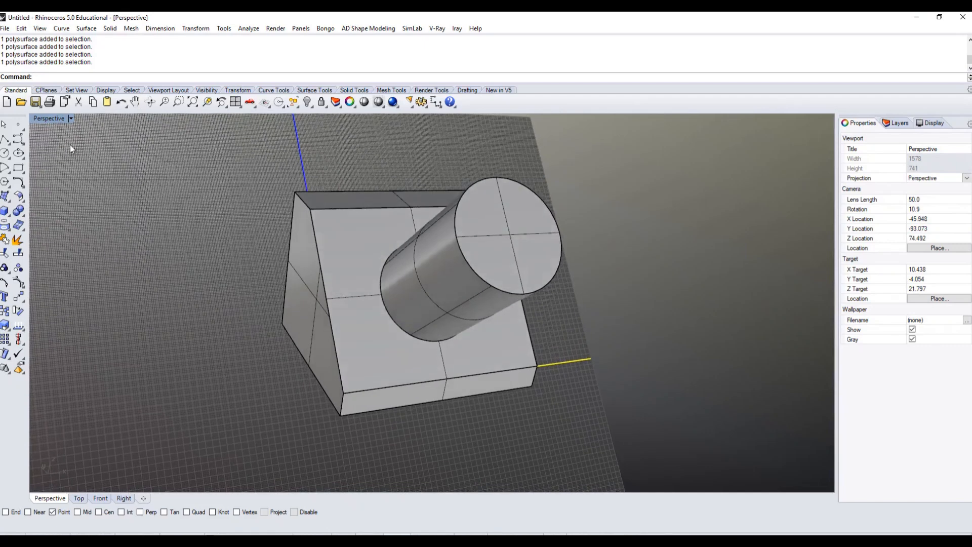
pyautogui.click(53, 118)
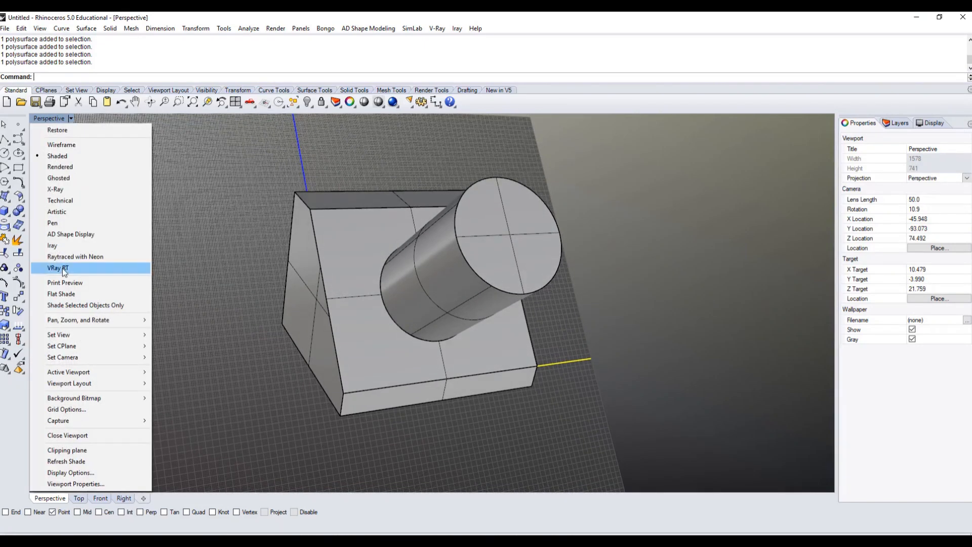
pyautogui.moveTo(78, 347)
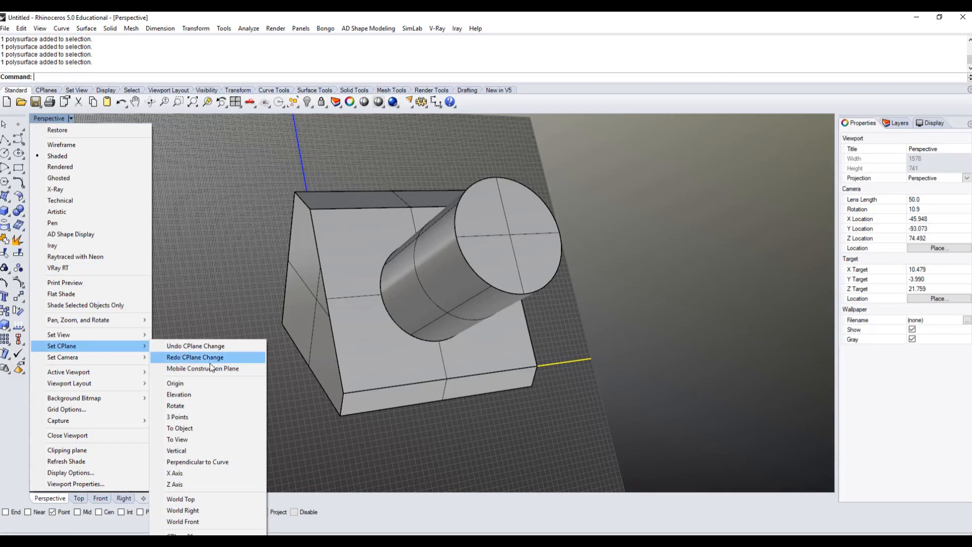
pyautogui.click(176, 387)
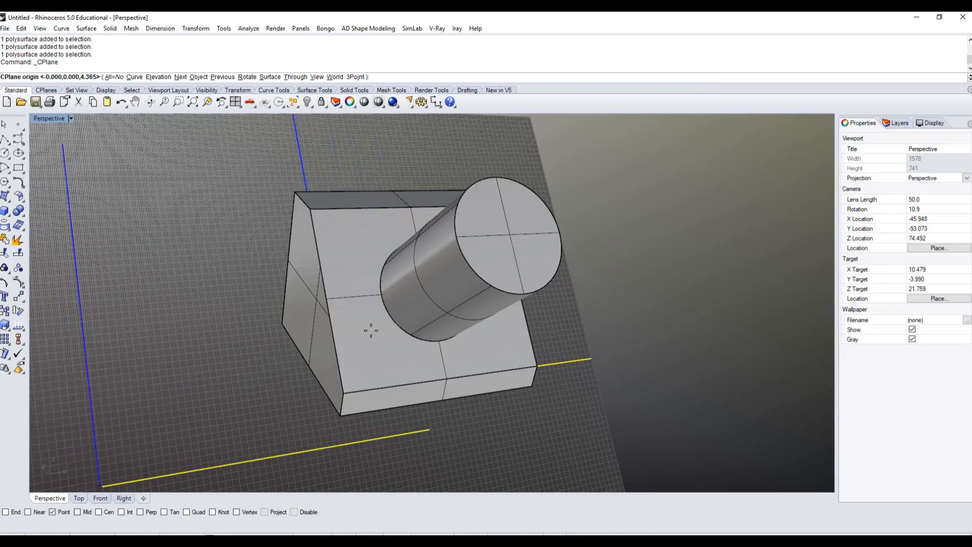
pyautogui.click(426, 291)
pyautogui.moveTo(415, 312); pyautogui.dragTo(314, 359, button='right')
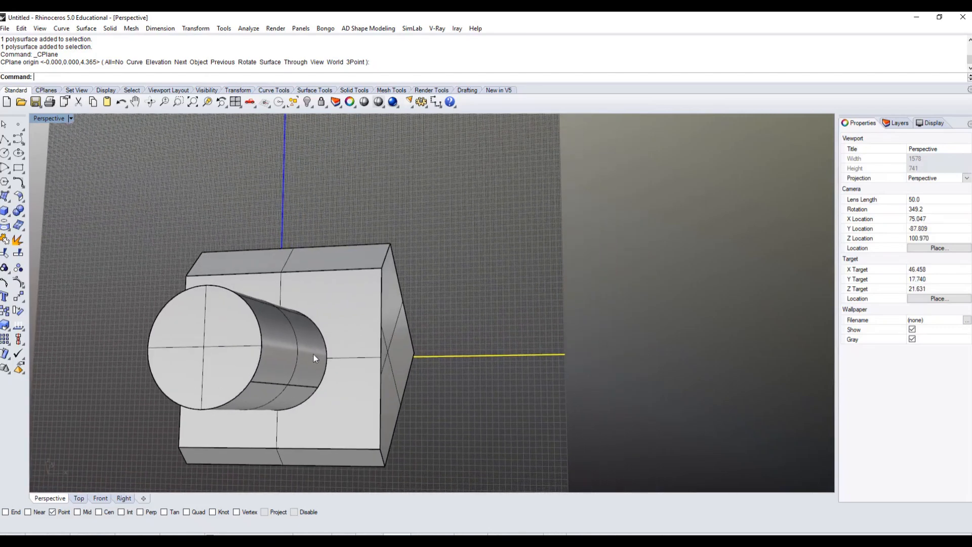
# Switch the viewport to Ghosted display and examine where the construction plane's origin sits inside the cylinder's base
pyautogui.click(255, 347)
pyautogui.press('Escape')
pyautogui.click(47, 115)
pyautogui.click(57, 179)
pyautogui.moveTo(94, 211); pyautogui.dragTo(212, 304, button='right')
pyautogui.scroll(5, 269, 357)
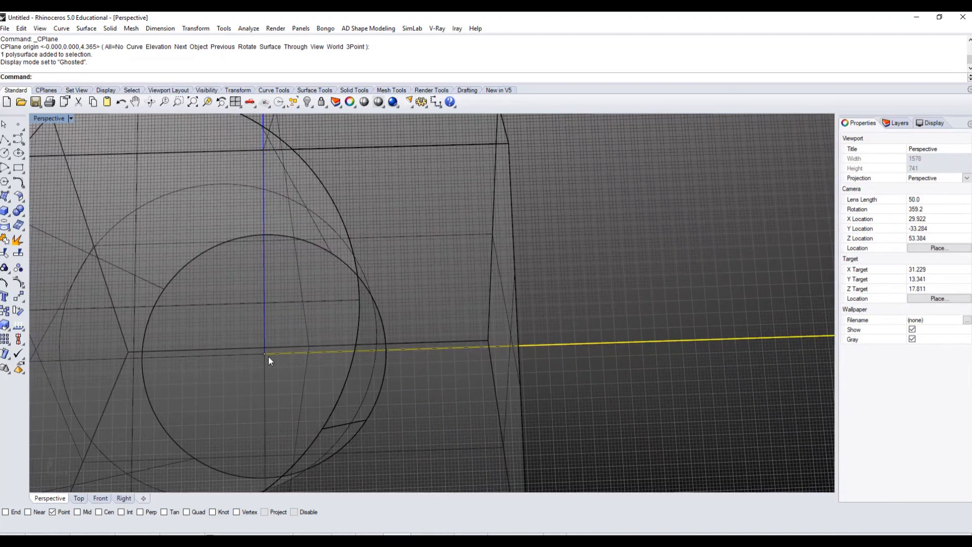
pyautogui.scroll(-8, 269, 355)
pyautogui.moveTo(273, 353); pyautogui.dragTo(340, 353, button='right')
pyautogui.moveTo(286, 352); pyautogui.dragTo(437, 280, button='right')
pyautogui.scroll(-2, 350, 302)
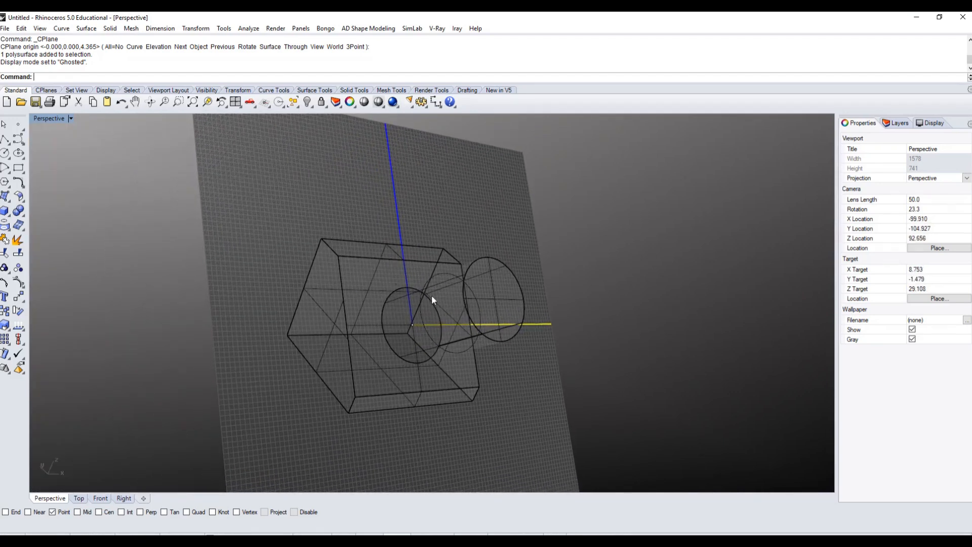
pyautogui.moveTo(442, 284); pyautogui.dragTo(405, 284, button='right')
pyautogui.scroll(2, 396, 285)
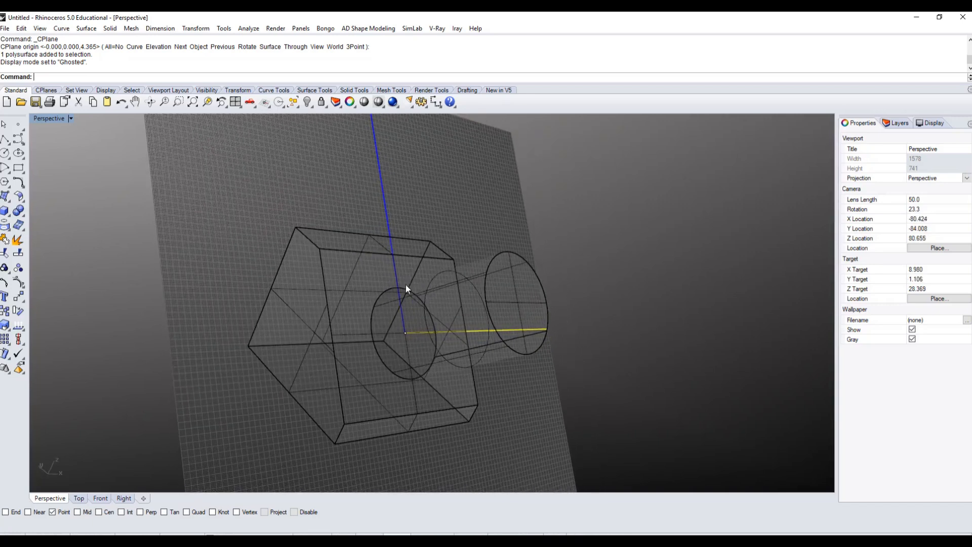
# Return the viewport to Shaded display and clear the cylinder selection
pyautogui.click(507, 263)
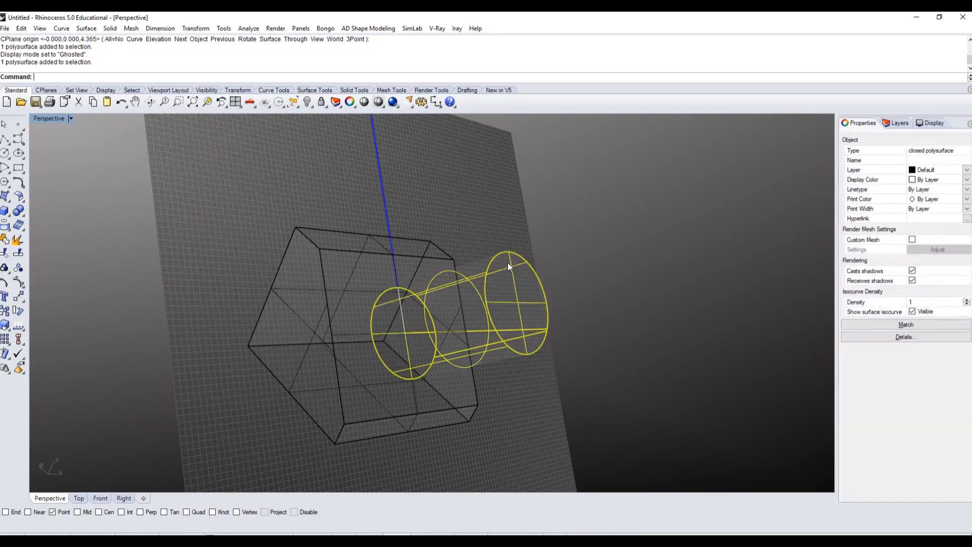
pyautogui.click(47, 119)
pyautogui.click(66, 160)
pyautogui.click(479, 209)
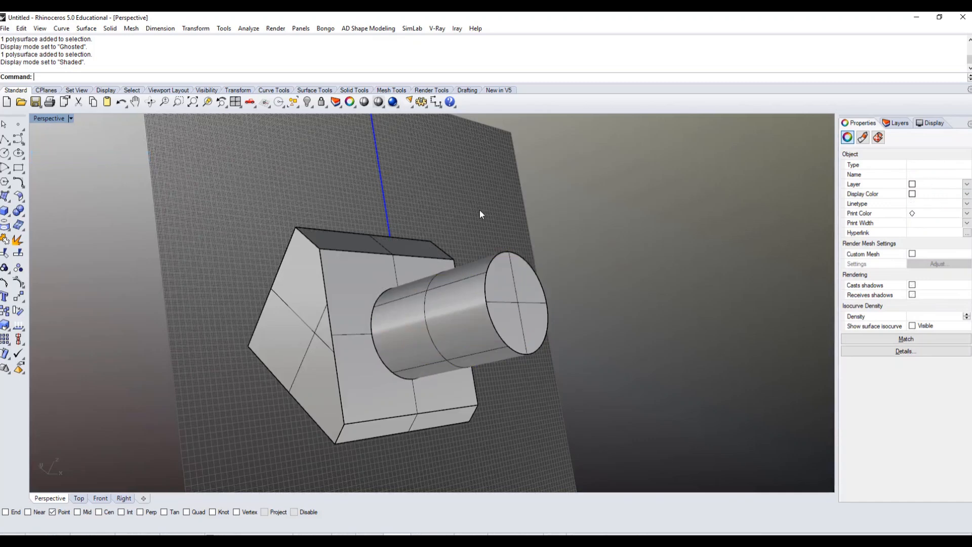
# Delete the capped cylinder and its base circle curve from the sloped face
pyautogui.click(468, 275)
pyautogui.press('Delete')
pyautogui.moveTo(436, 315); pyautogui.dragTo(375, 293, button='right')
pyautogui.click(357, 302)
pyautogui.press('Delete')
pyautogui.moveTo(340, 348); pyautogui.dragTo(319, 347, button='right')
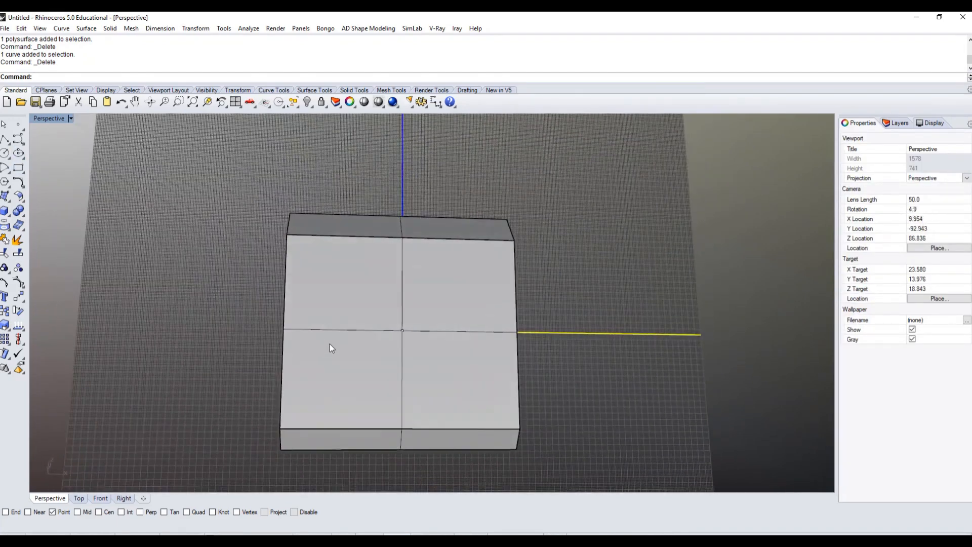
# Show the four-viewport layout and examine the block in the Top, Front, Right and Perspective views
pyautogui.doubleClick(47, 118)
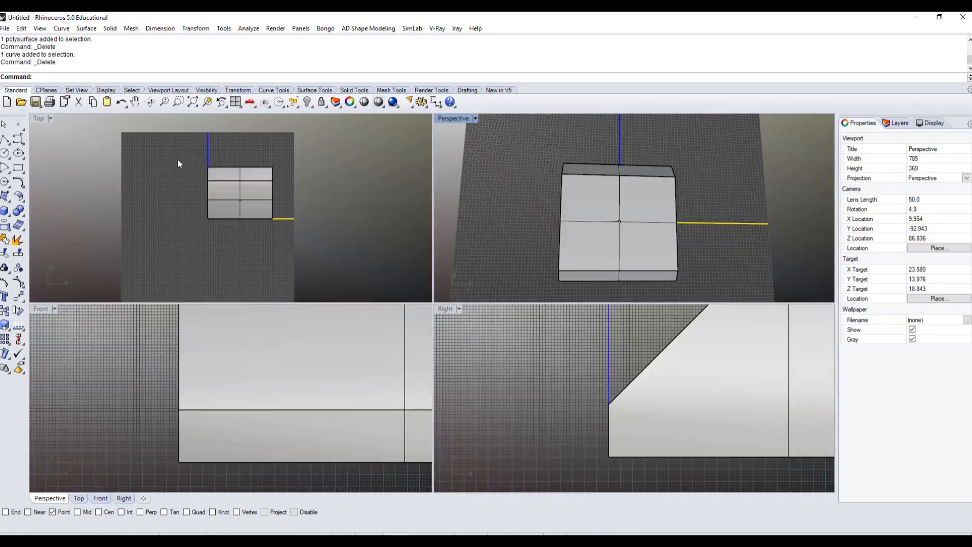
pyautogui.click(214, 261)
pyautogui.scroll(-14, 301, 365)
pyautogui.moveTo(287, 360); pyautogui.dragTo(164, 402, button='right')
pyautogui.scroll(-2, 677, 346)
pyautogui.scroll(-8, 694, 358)
pyautogui.moveTo(707, 353); pyautogui.dragTo(663, 392, button='right')
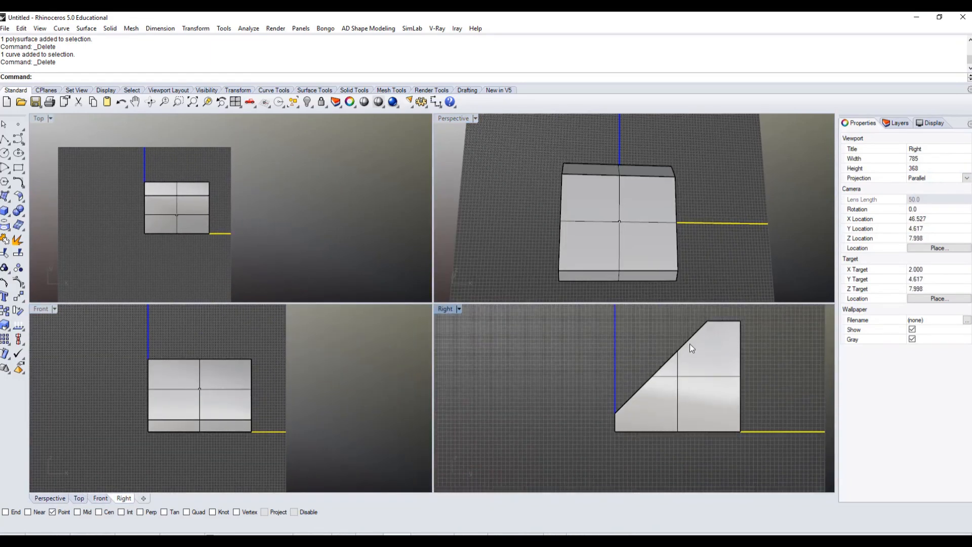
pyautogui.scroll(2, 690, 345)
pyautogui.scroll(4, 628, 245)
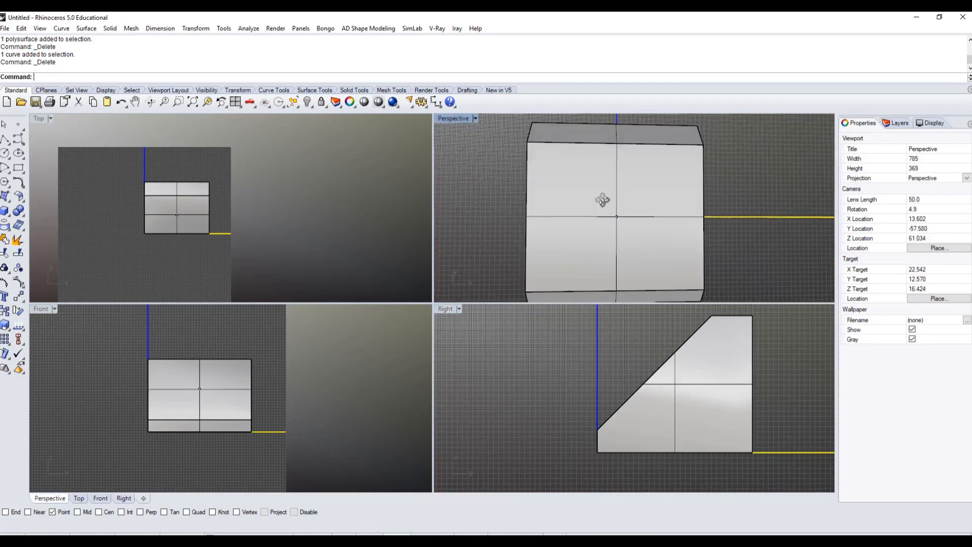
pyautogui.moveTo(631, 167); pyautogui.dragTo(720, 192, button='right')
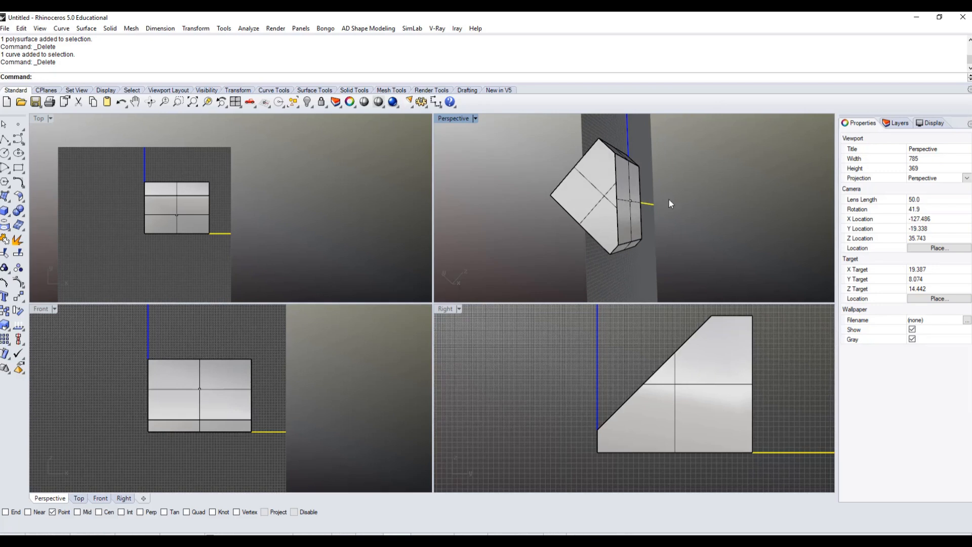
pyautogui.moveTo(671, 199); pyautogui.dragTo(623, 187, button='right')
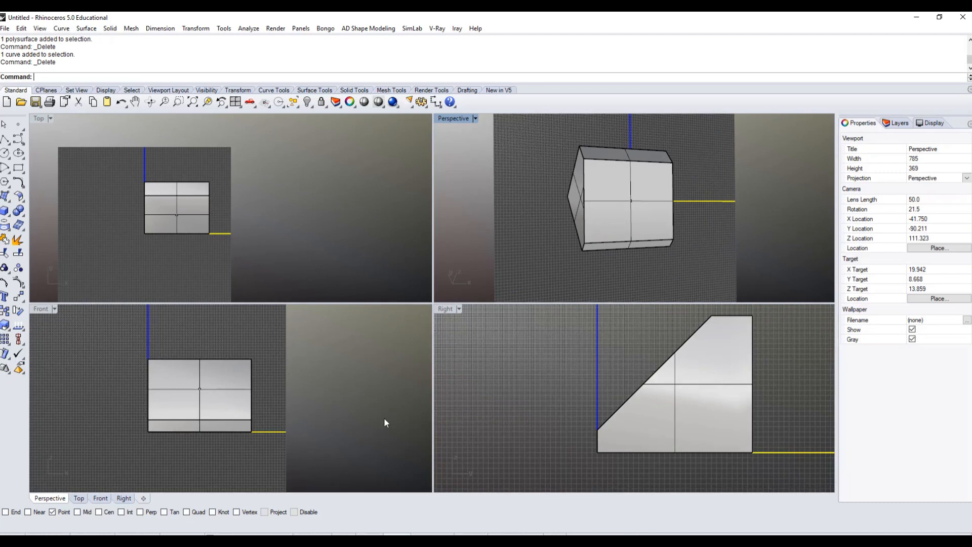
# Maximize the Perspective viewport and set it to the Plan view of the sloped construction plane
pyautogui.doubleClick(452, 118)
pyautogui.moveTo(408, 162)
pyautogui.mouseDown(button='right')
pyautogui.moveTo(375, 158)
pyautogui.moveTo(395, 151)
pyautogui.mouseUp(button='right')
pyautogui.scroll(2, 407, 223)
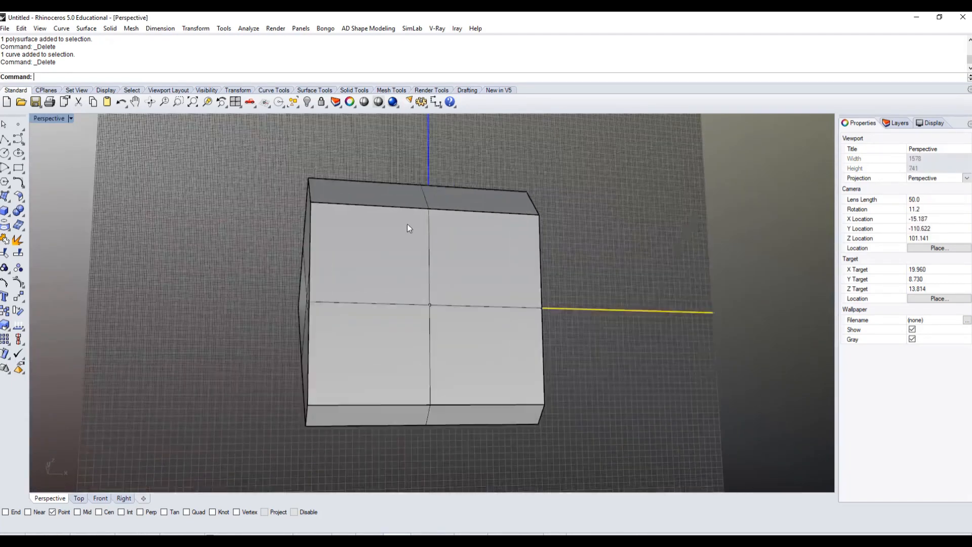
pyautogui.moveTo(407, 224); pyautogui.dragTo(421, 226, button='right')
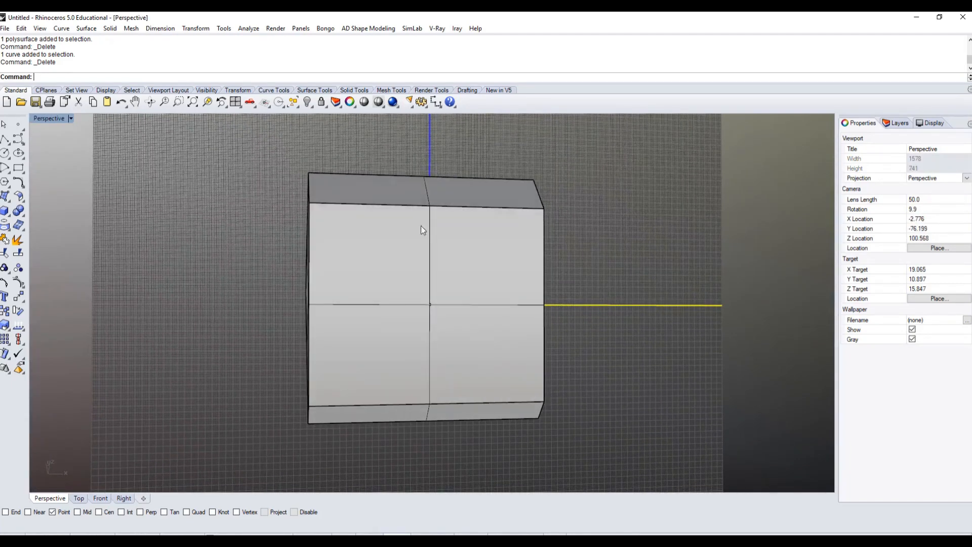
pyautogui.click(39, 120)
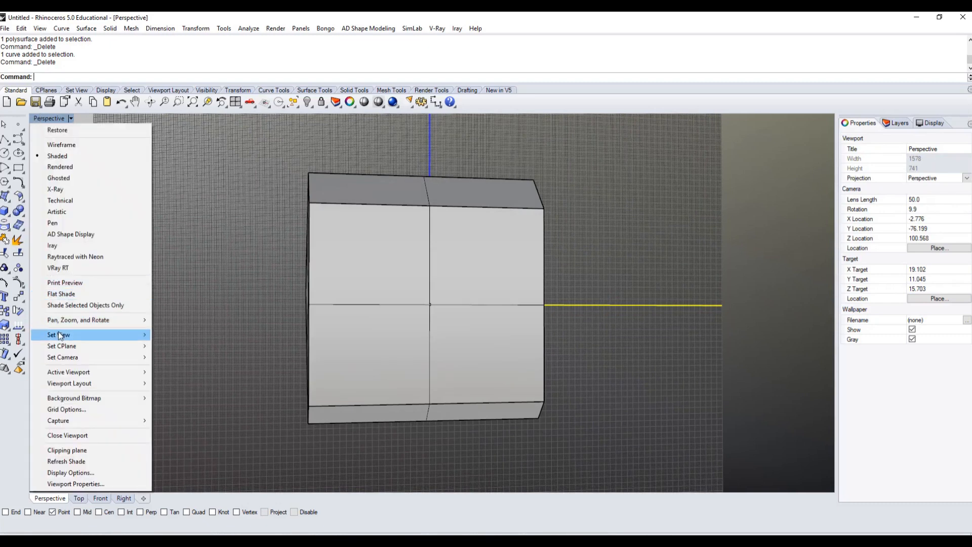
pyautogui.moveTo(57, 337)
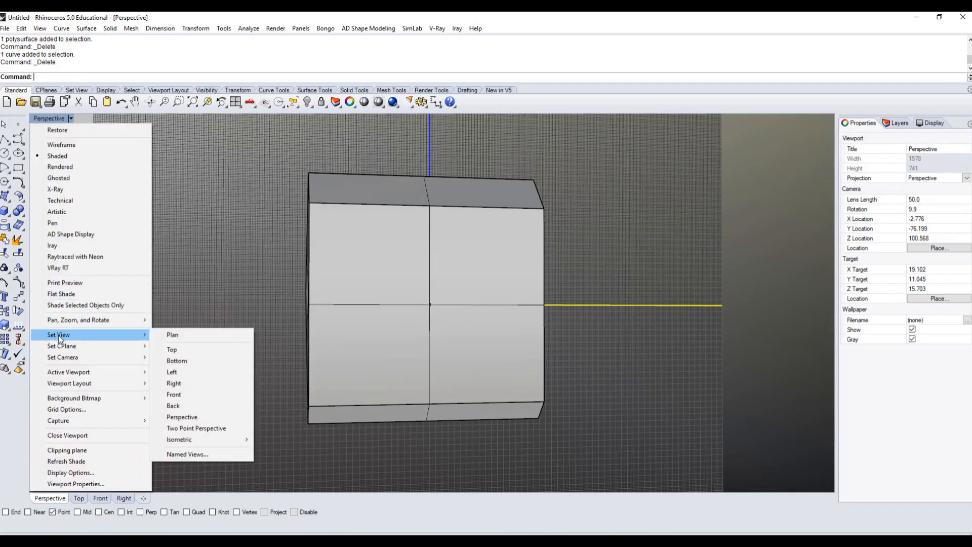
pyautogui.click(177, 333)
pyautogui.moveTo(478, 311); pyautogui.dragTo(470, 266, button='right')
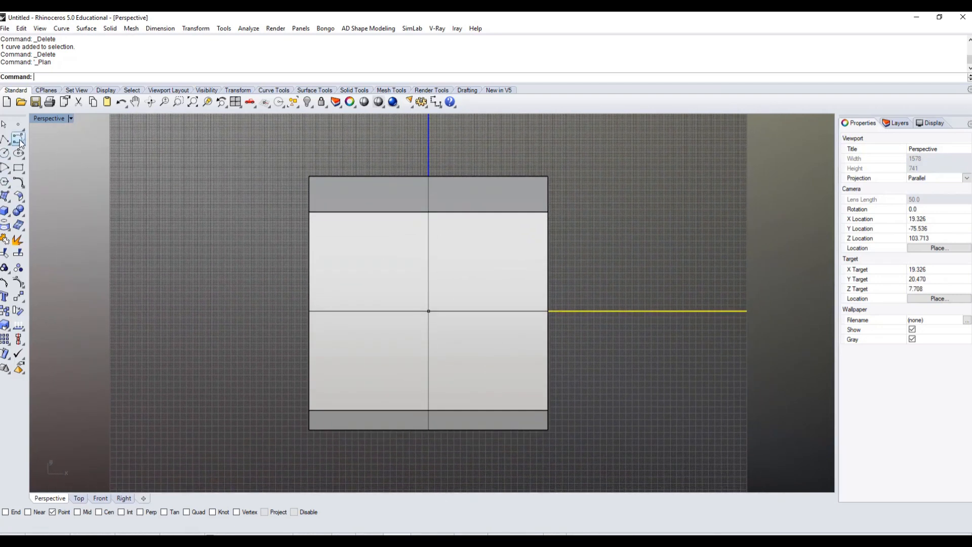
# Draw a closed, wavy freeform degree 3 control-point curve around the center of the sloped face
pyautogui.click(18, 142)
pyautogui.click(351, 293)
pyautogui.click(346, 263)
pyautogui.click(362, 257)
pyautogui.click(372, 273)
pyautogui.click(396, 273)
pyautogui.click(393, 238)
pyautogui.click(430, 241)
pyautogui.click(447, 255)
pyautogui.click(462, 263)
pyautogui.click(492, 277)
pyautogui.click(492, 295)
pyautogui.click(476, 297)
pyautogui.click(483, 322)
pyautogui.click(497, 329)
pyautogui.click(481, 362)
pyautogui.click(455, 323)
pyautogui.click(458, 325)
pyautogui.click(431, 370)
pyautogui.click(400, 364)
pyautogui.click(399, 345)
pyautogui.click(407, 325)
pyautogui.click(409, 304)
pyautogui.click(377, 320)
pyautogui.click(363, 340)
pyautogui.click(353, 327)
pyautogui.click(351, 294)
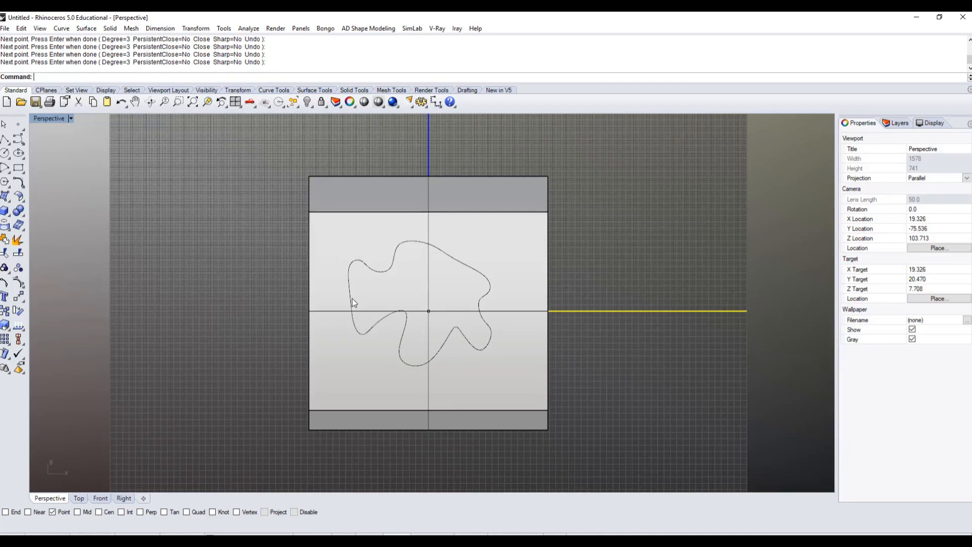
# Select the freeform curve to check its object type, and clear the selection
pyautogui.click(376, 271)
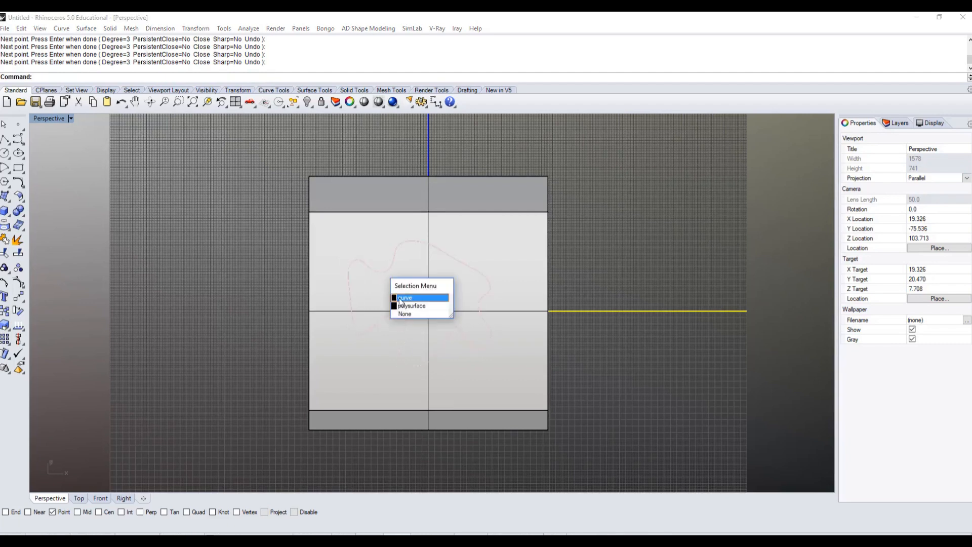
pyautogui.click(420, 310)
pyautogui.scroll(3, 250, 275)
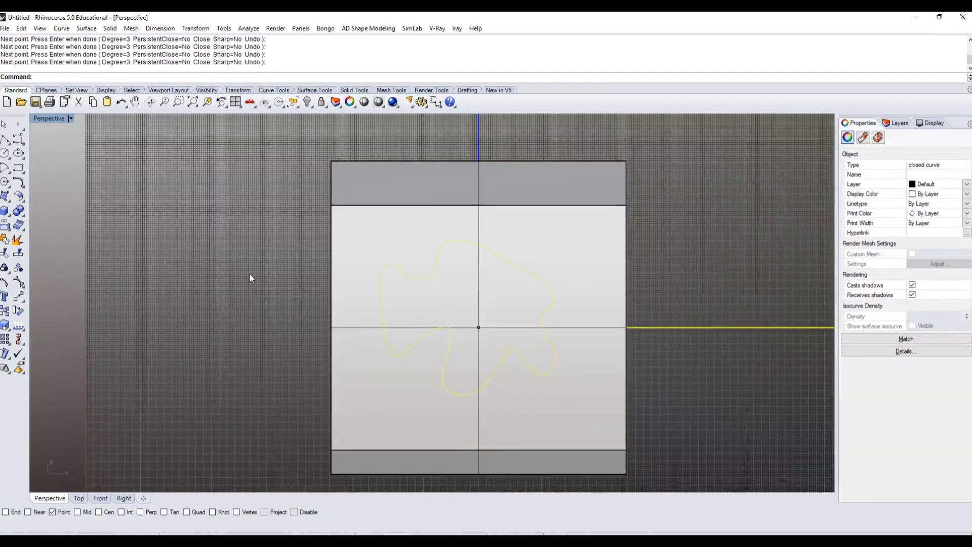
pyautogui.click(217, 248)
pyautogui.scroll(-3, 218, 250)
pyautogui.moveTo(255, 280); pyautogui.dragTo(292, 209, button='right')
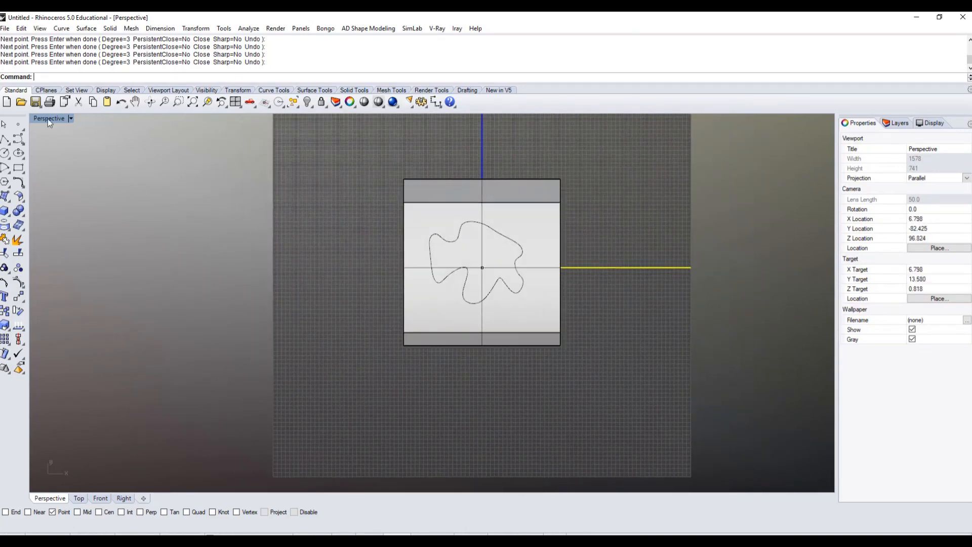
pyautogui.moveTo(383, 282)
pyautogui.mouseDown(button='right')
pyautogui.moveTo(333, 265)
pyautogui.moveTo(363, 349)
pyautogui.moveTo(385, 324)
pyautogui.moveTo(439, 311)
pyautogui.moveTo(374, 278)
pyautogui.mouseUp(button='right')
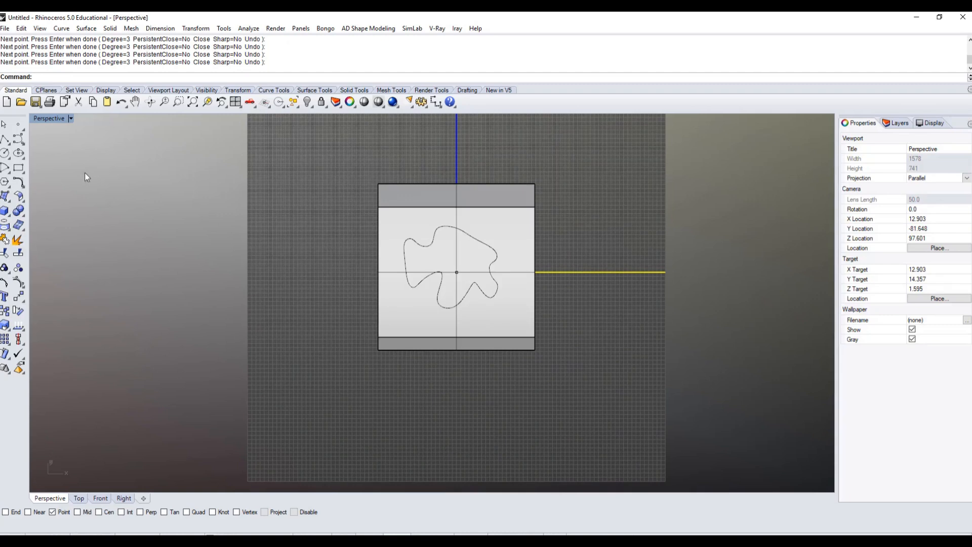
# Set the viewport back to the Perspective view and inspect the freeform curve on the sloped face
pyautogui.click(47, 117)
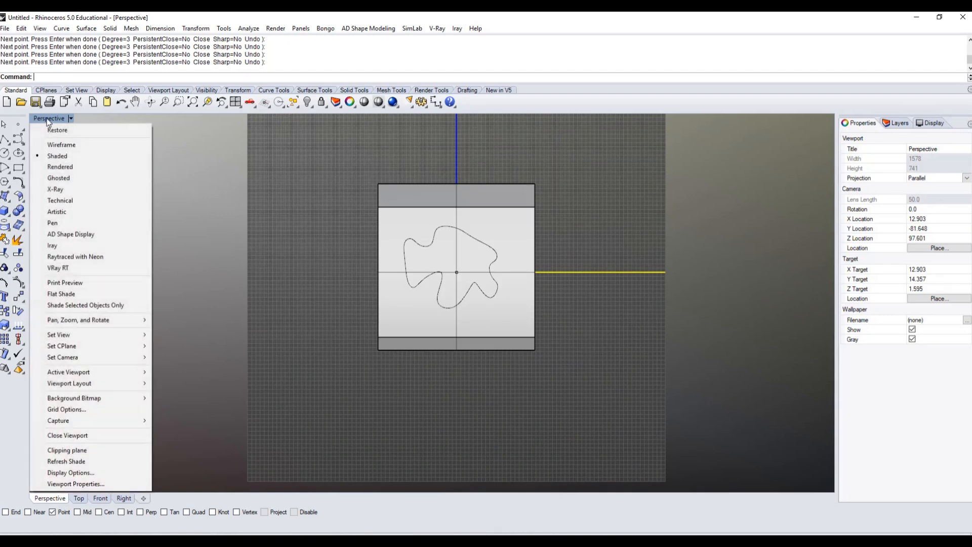
pyautogui.moveTo(96, 341)
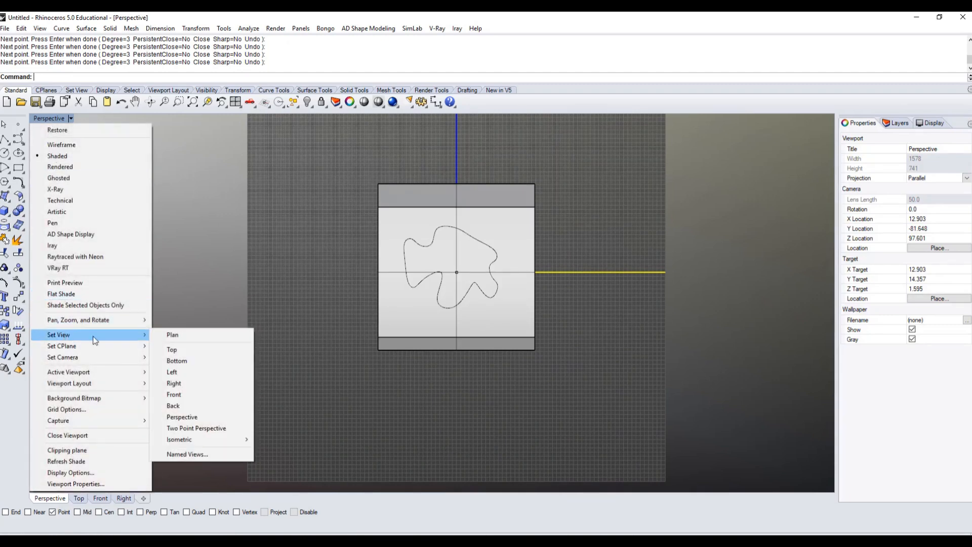
pyautogui.click(179, 419)
pyautogui.moveTo(302, 341); pyautogui.dragTo(381, 267, button='right')
pyautogui.scroll(5, 359, 254)
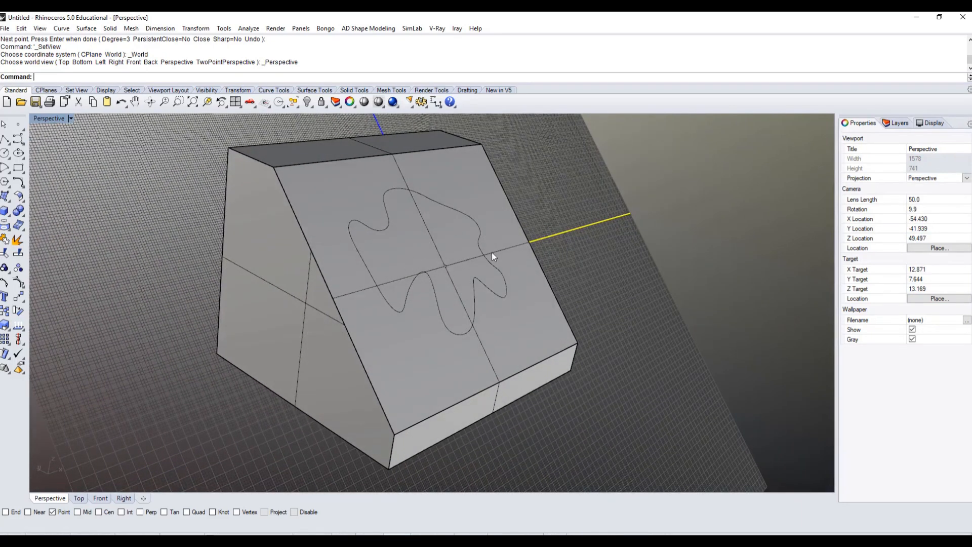
pyautogui.moveTo(478, 228); pyautogui.dragTo(407, 229, button='right')
pyautogui.scroll(1, 402, 247)
pyautogui.scroll(-4, 475, 268)
pyautogui.moveTo(517, 264); pyautogui.dragTo(380, 314, button='right')
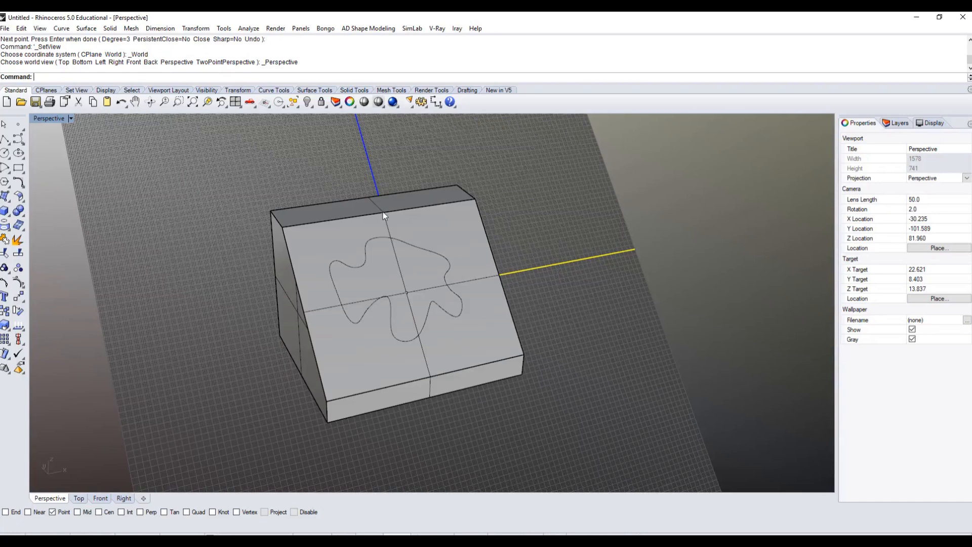
# Set a 3-point construction plane from the sloped face's upper-left corner, X along its left edge, oriented along its upper edge, with End and Near snaps
pyautogui.click(50, 119)
pyautogui.moveTo(72, 346)
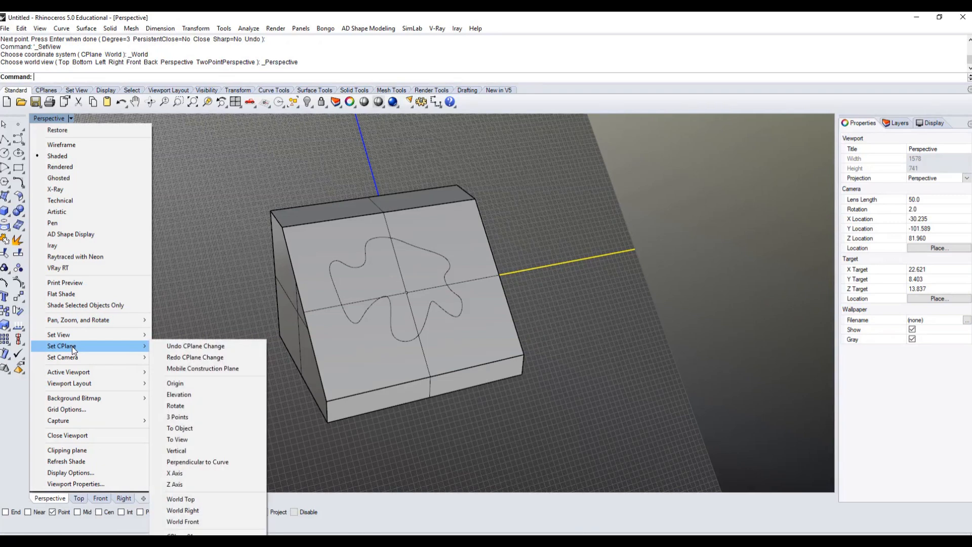
pyautogui.click(180, 417)
pyautogui.click(6, 512)
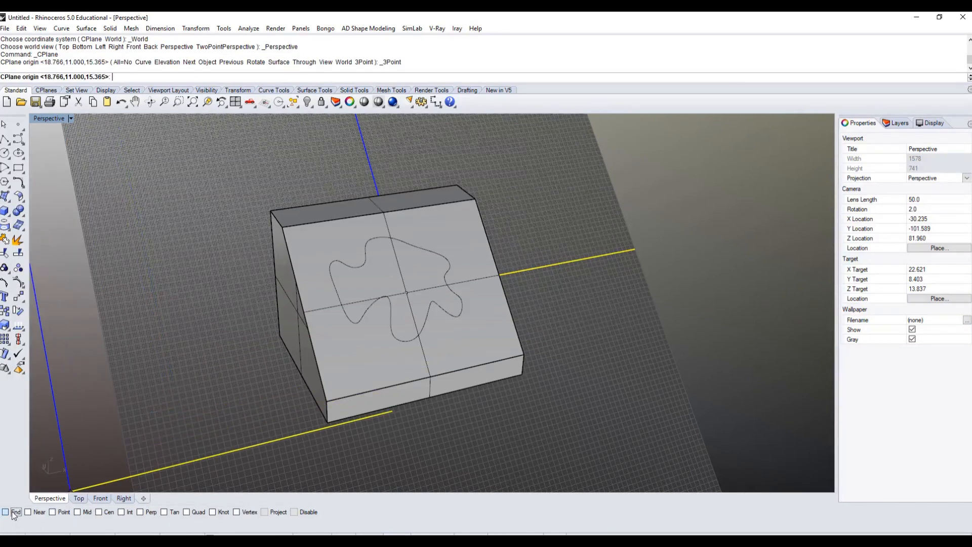
pyautogui.click(28, 513)
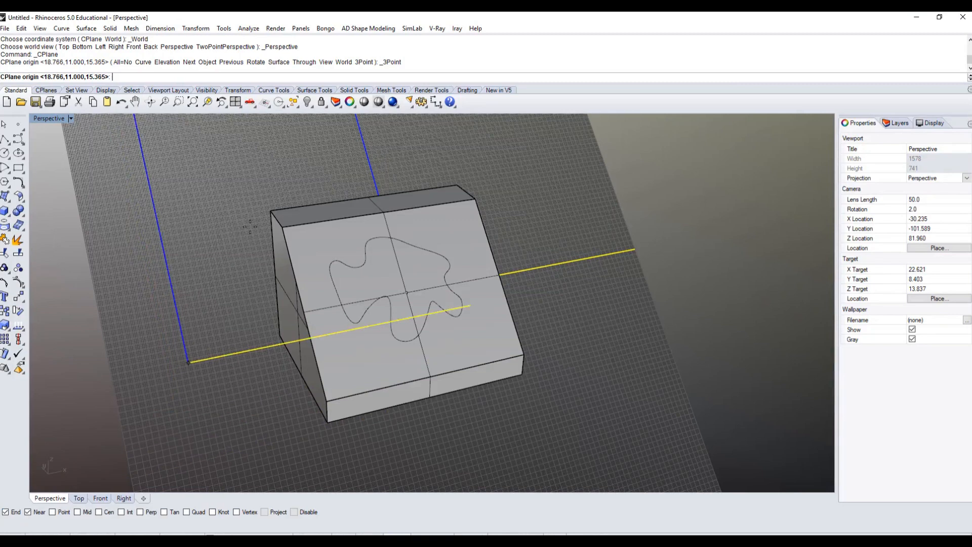
pyautogui.click(283, 227)
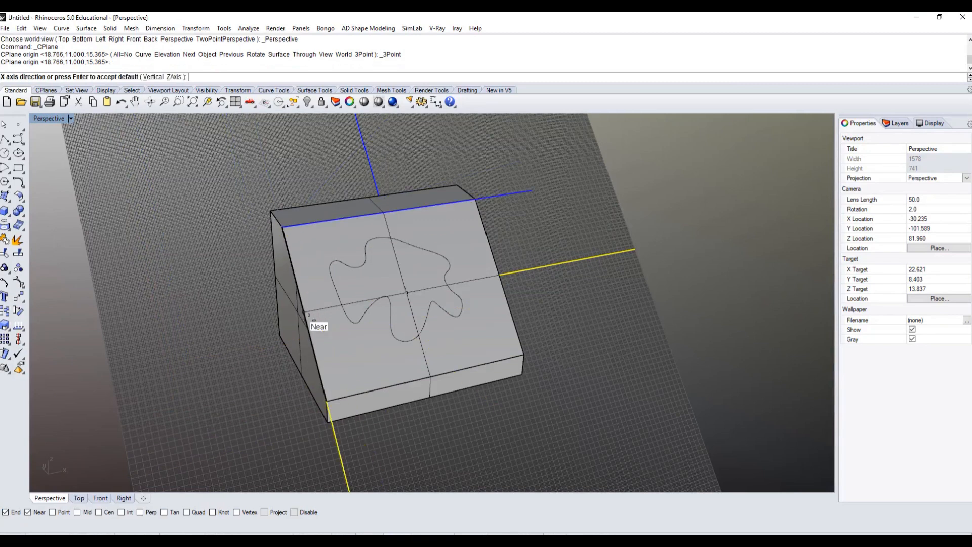
pyautogui.click(314, 346)
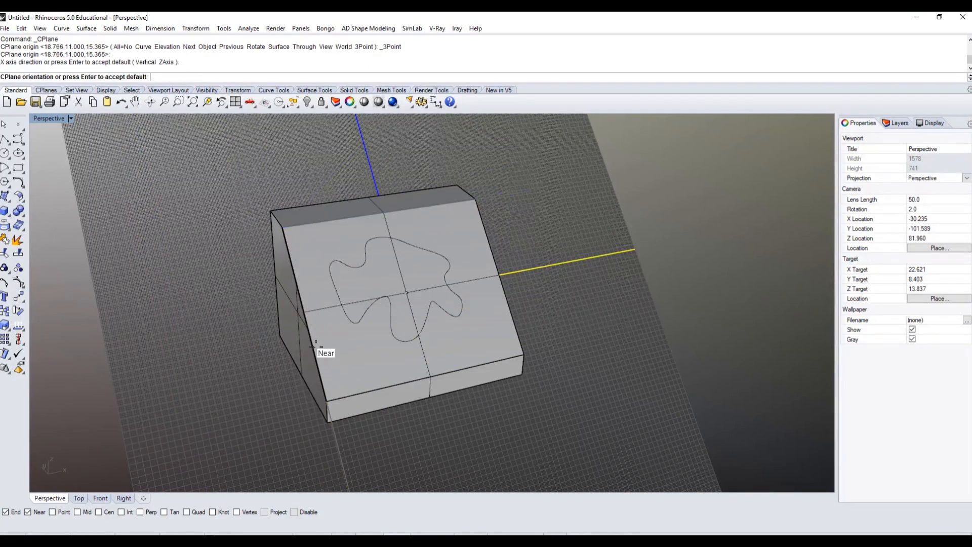
pyautogui.click(342, 223)
pyautogui.moveTo(377, 282); pyautogui.dragTo(427, 308, button='right')
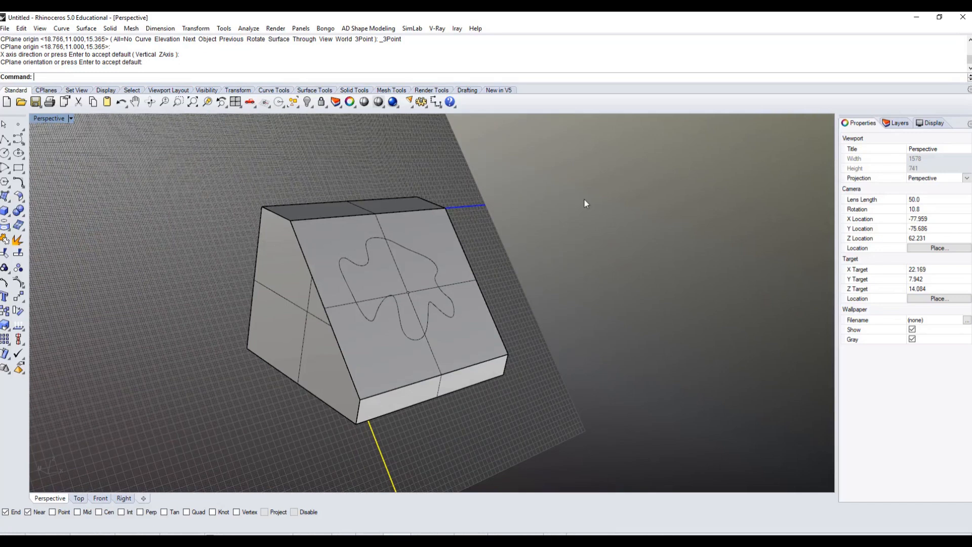
pyautogui.moveTo(381, 247); pyautogui.dragTo(345, 253, button='right')
# Set the viewport to the Plan view of the three-point construction plane and examine how the block and curve are oriented
pyautogui.click(40, 119)
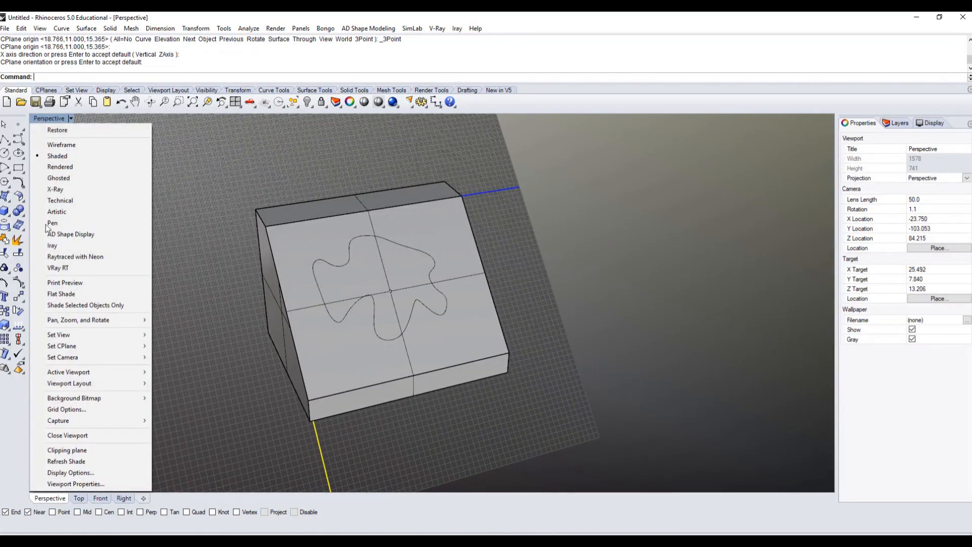
pyautogui.moveTo(94, 334)
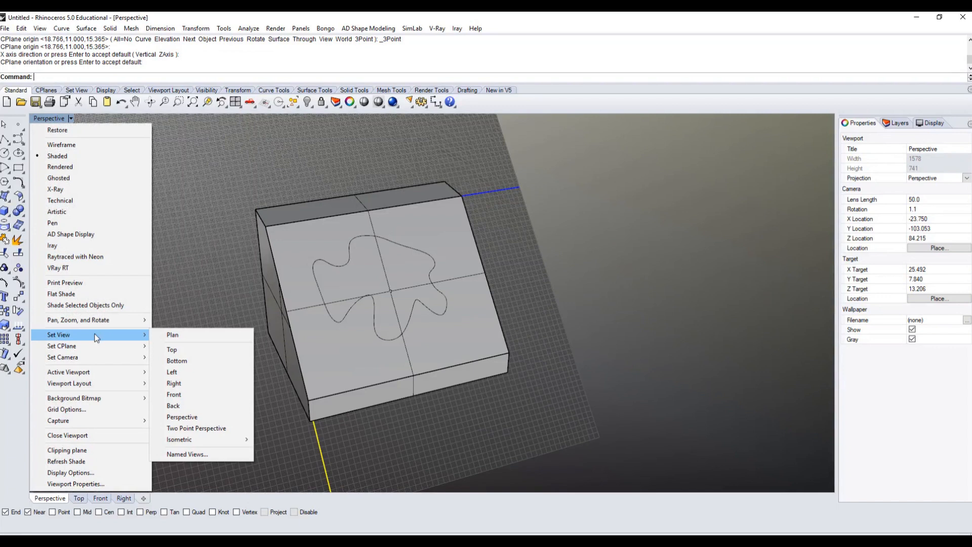
pyautogui.click(172, 335)
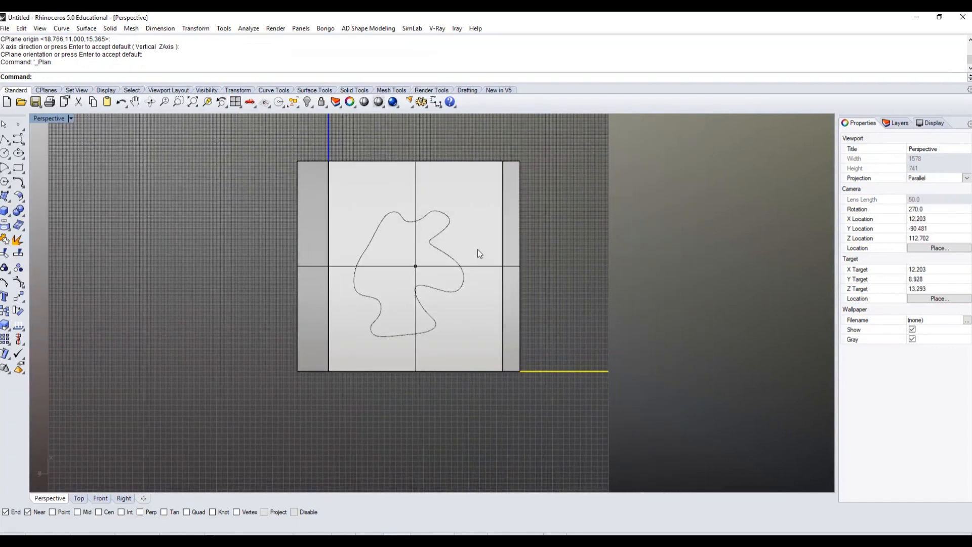
pyautogui.scroll(-2, 366, 260)
pyautogui.moveTo(392, 257); pyautogui.dragTo(336, 305, button='right')
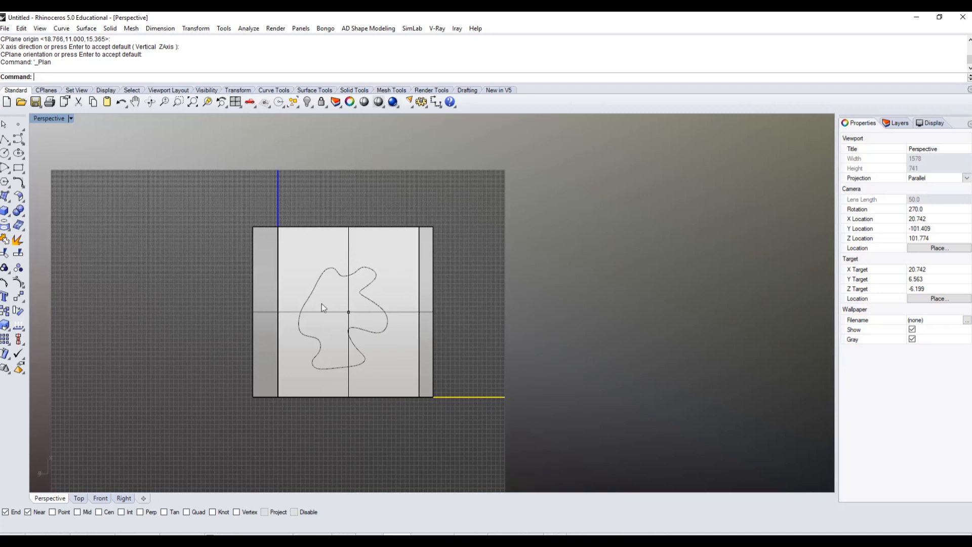
pyautogui.scroll(4, 322, 304)
pyautogui.moveTo(315, 294); pyautogui.dragTo(338, 279, button='right')
pyautogui.scroll(-2, 399, 250)
pyautogui.moveTo(392, 244); pyautogui.dragTo(368, 253, button='right')
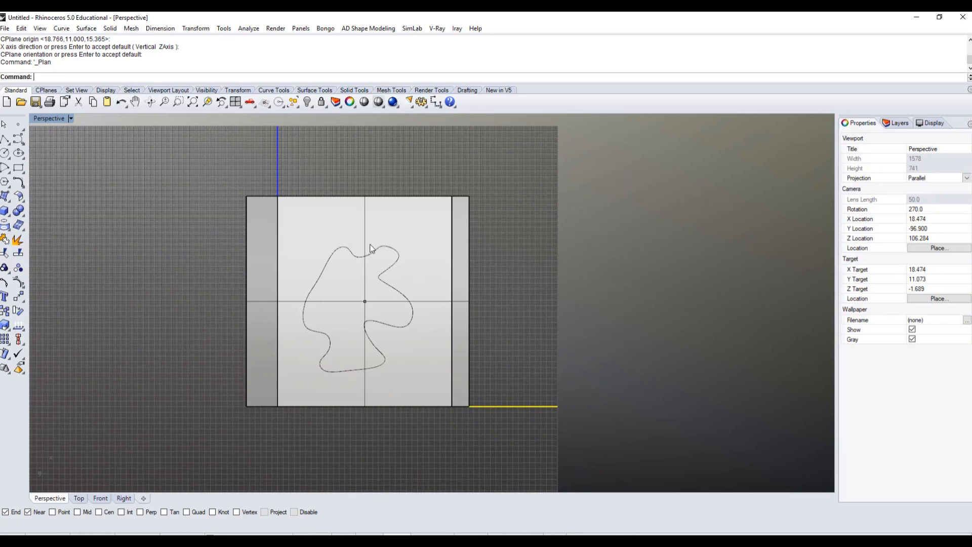
pyautogui.moveTo(191, 196)
pyautogui.mouseDown(button='right')
pyautogui.moveTo(293, 211)
pyautogui.moveTo(272, 224)
pyautogui.mouseUp(button='right')
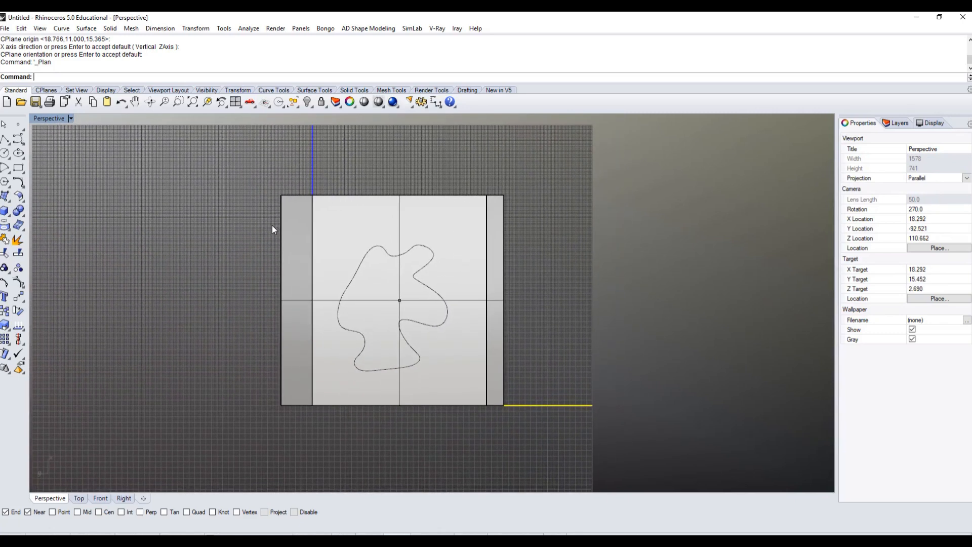
# Return the viewport to the Perspective view and orbit around the block to inspect the construction plane
pyautogui.click(48, 118)
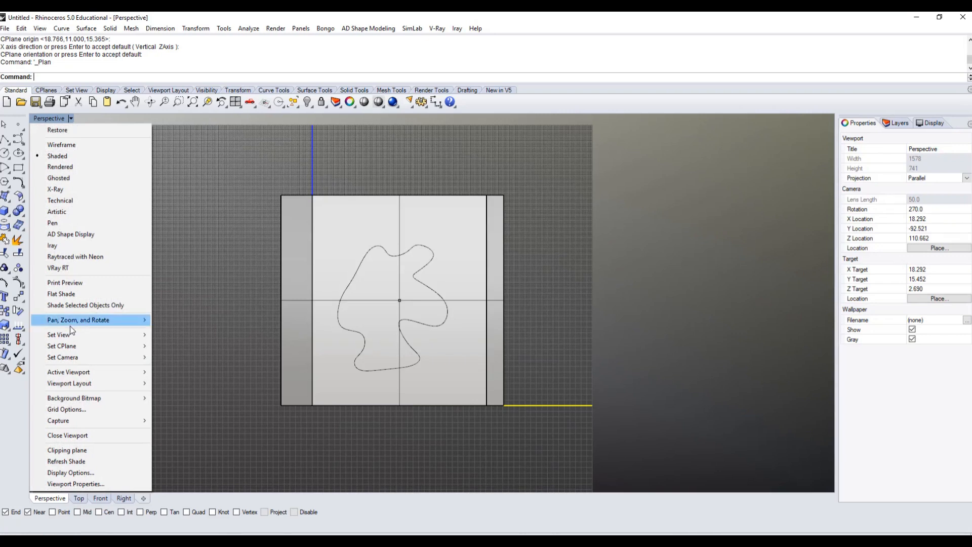
pyautogui.moveTo(99, 338)
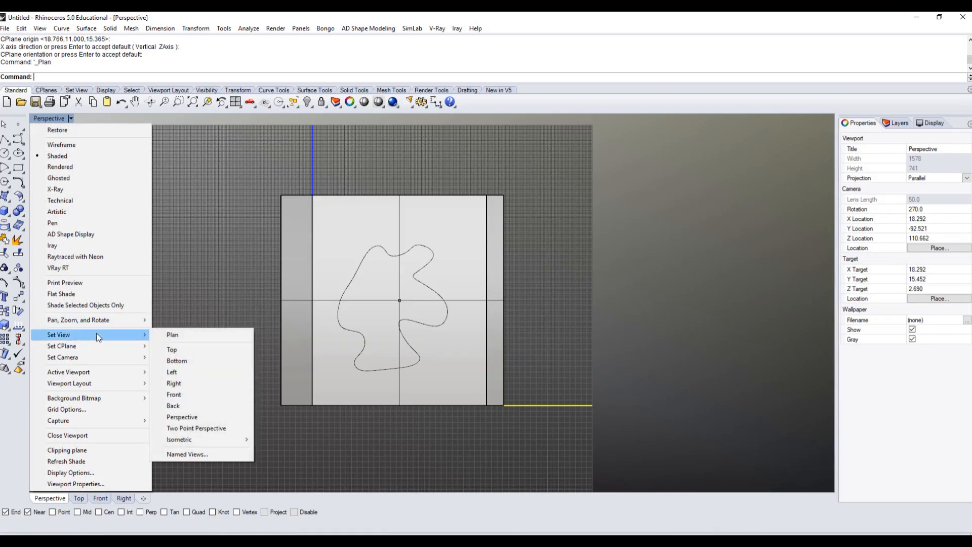
pyautogui.click(182, 417)
pyautogui.moveTo(192, 405); pyautogui.dragTo(273, 339, button='right')
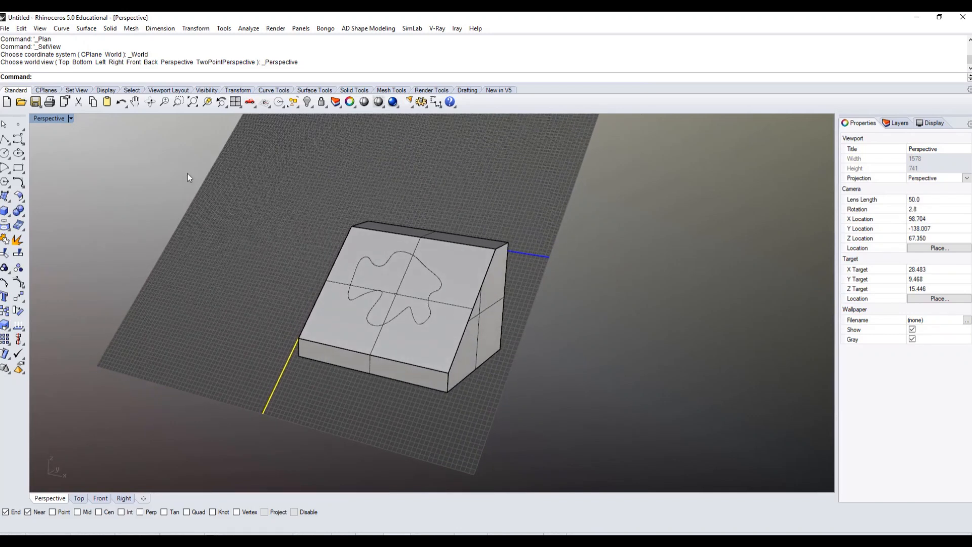
pyautogui.keyDown('shift'); pyautogui.moveTo(208, 226); pyautogui.dragTo(267, 232, button='right'); pyautogui.keyUp('shift')
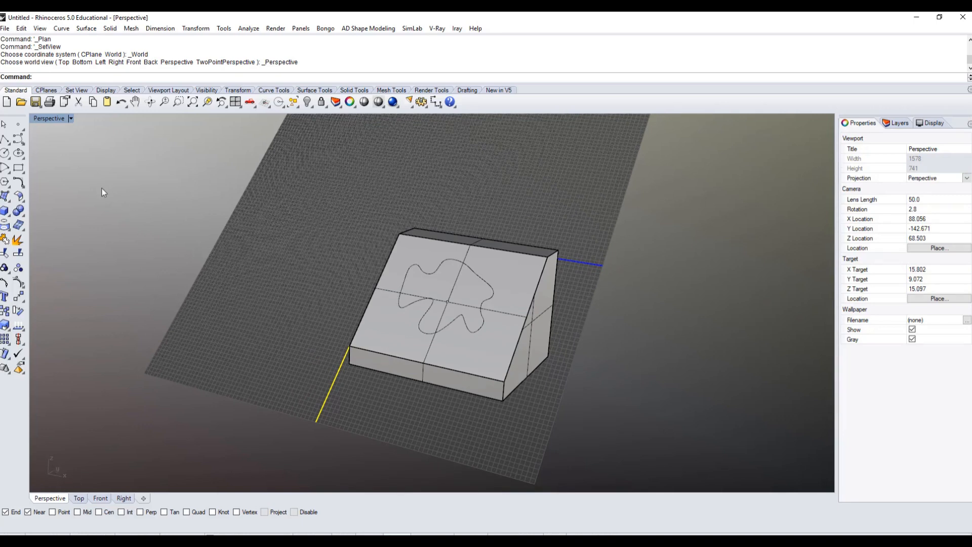
# Reset the construction plane to World Top and check the grid beneath the block
pyautogui.click(48, 119)
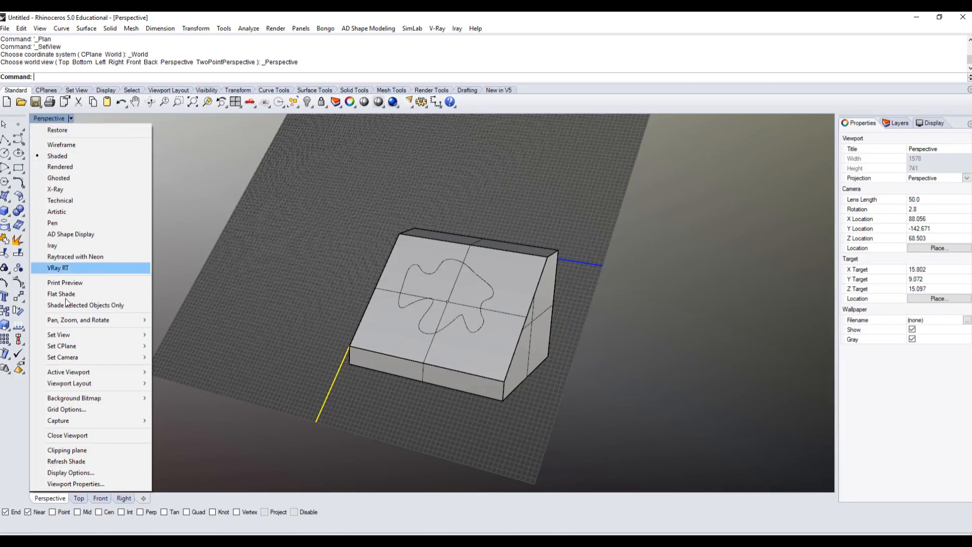
pyautogui.moveTo(68, 338)
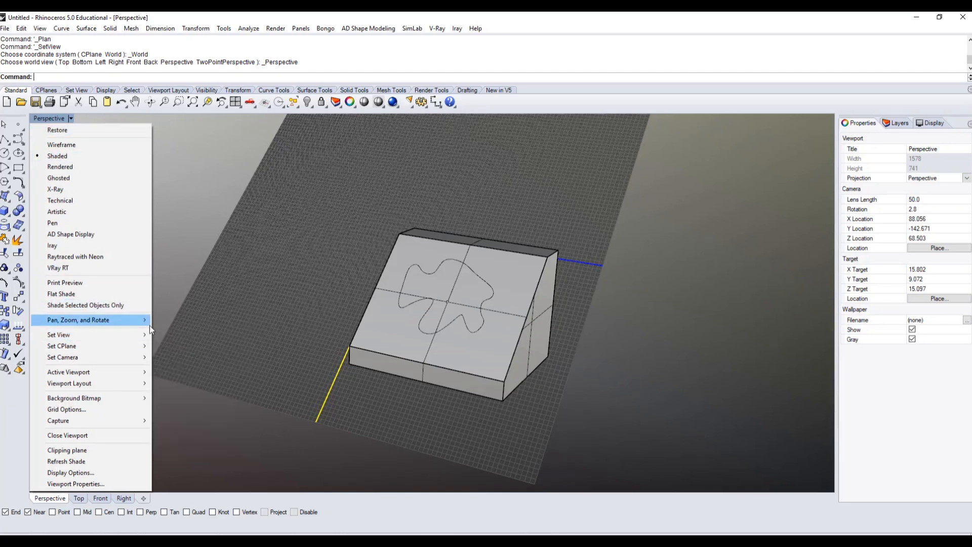
pyautogui.moveTo(101, 348)
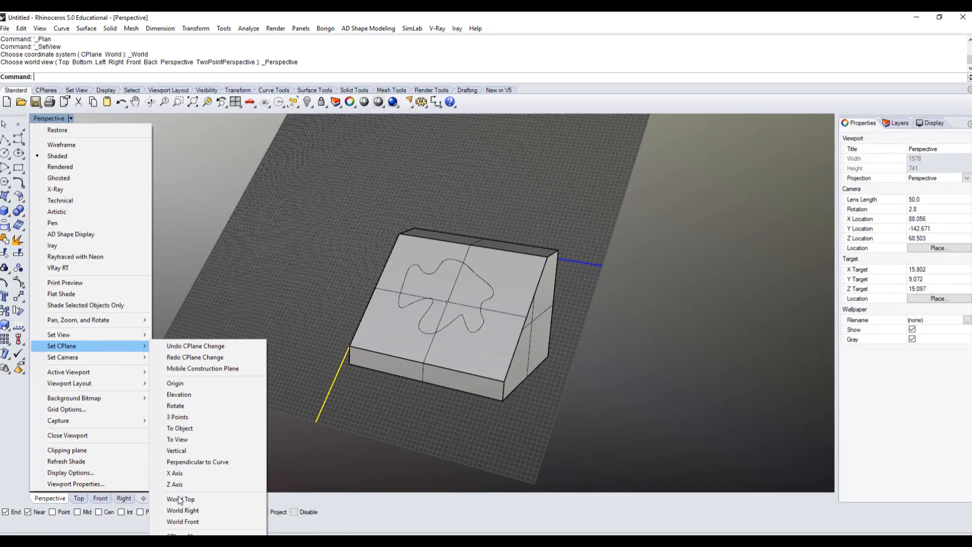
pyautogui.click(197, 498)
pyautogui.moveTo(324, 449); pyautogui.dragTo(363, 382, button='right')
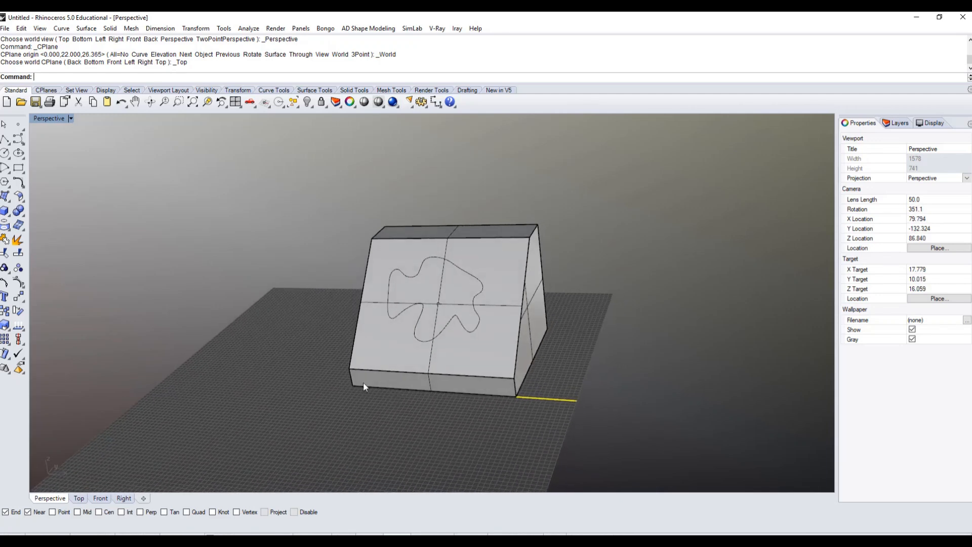
pyautogui.click(42, 122)
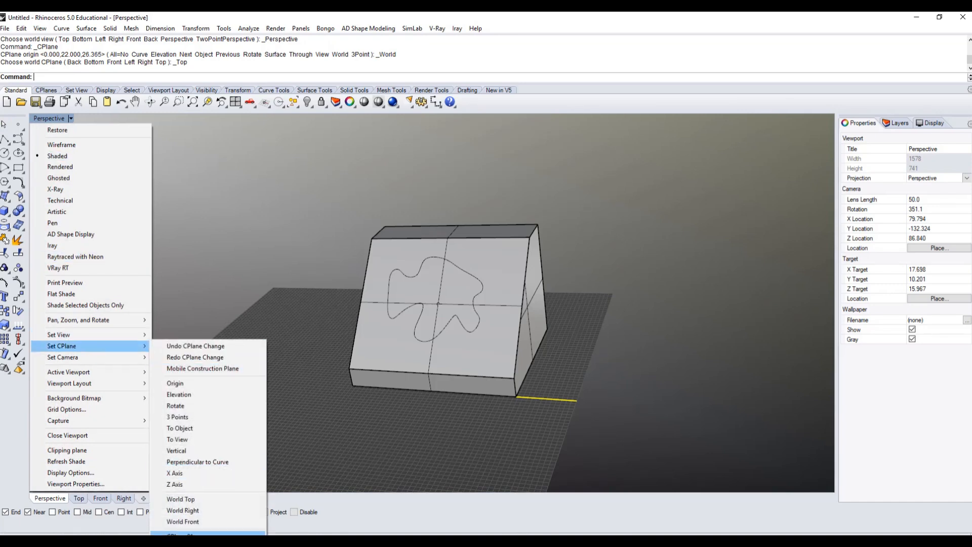
pyautogui.click(231, 532)
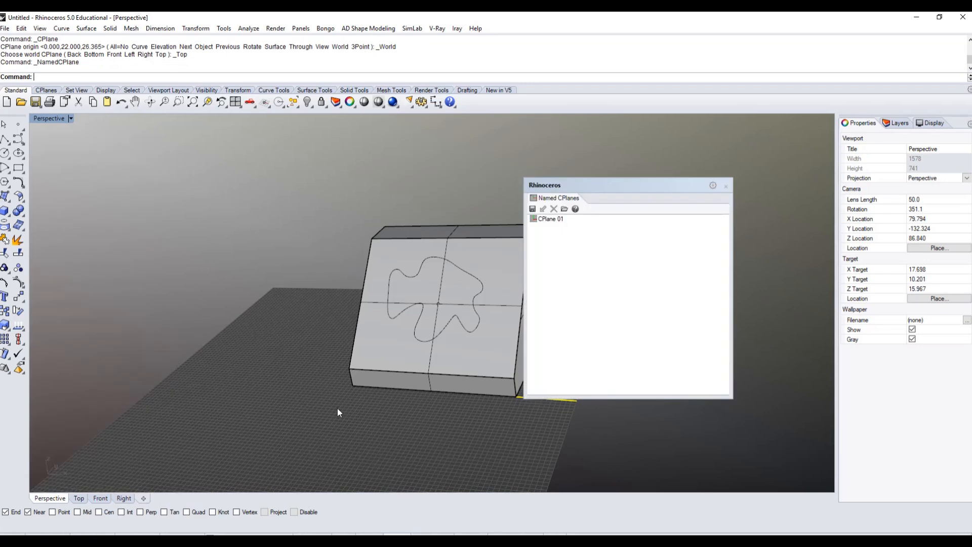
pyautogui.click(726, 186)
# Restore the saved construction plane CPlane 01 on the sloped face and inspect its grid
pyautogui.click(39, 120)
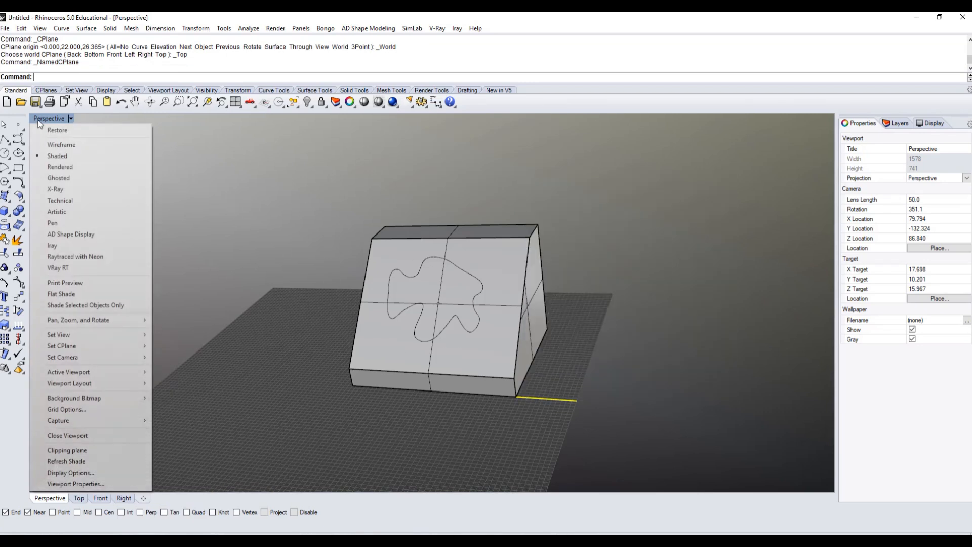
pyautogui.moveTo(67, 348)
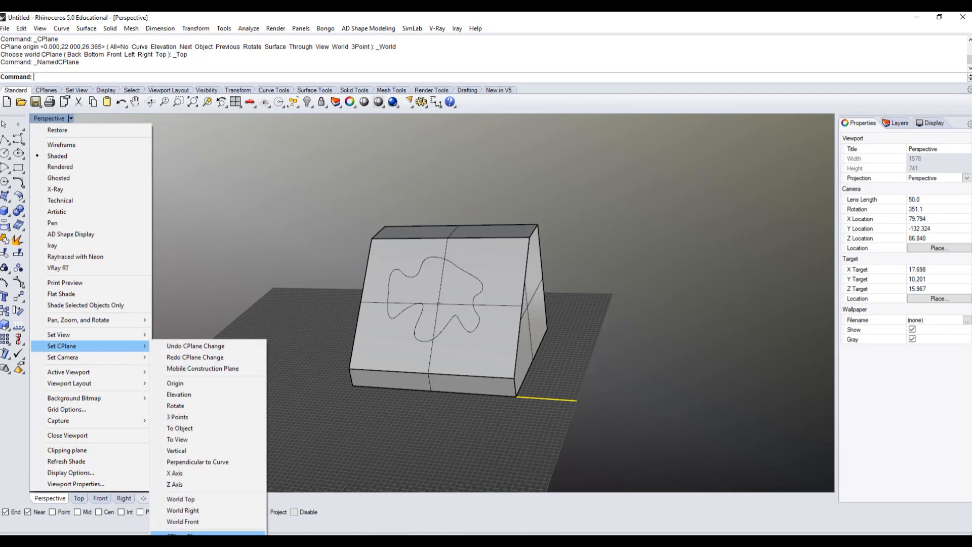
pyautogui.click(203, 534)
pyautogui.moveTo(407, 354); pyautogui.dragTo(307, 302, button='right')
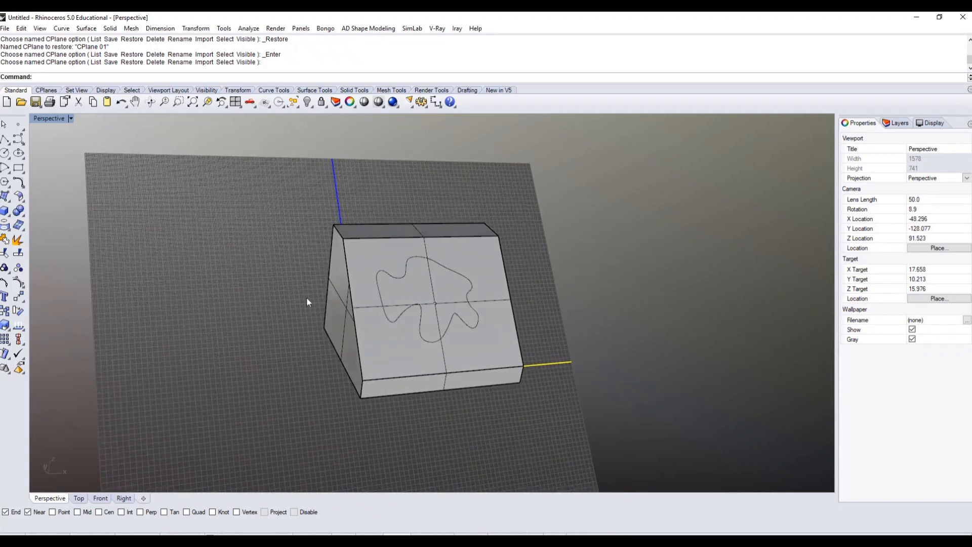
pyautogui.click(45, 117)
pyautogui.moveTo(66, 336)
pyautogui.click(221, 311)
pyautogui.moveTo(222, 309); pyautogui.dragTo(252, 348, button='right')
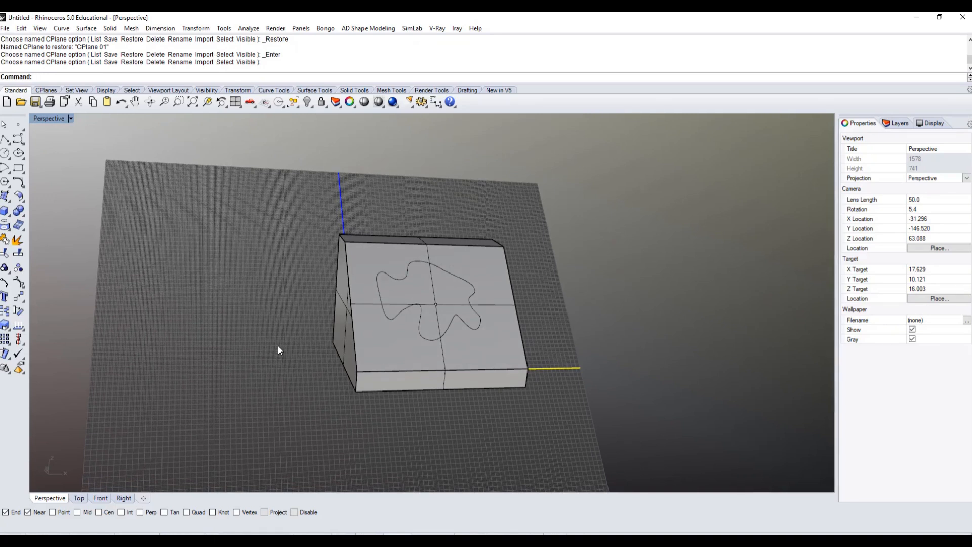
pyautogui.moveTo(278, 346); pyautogui.dragTo(266, 322, button='right')
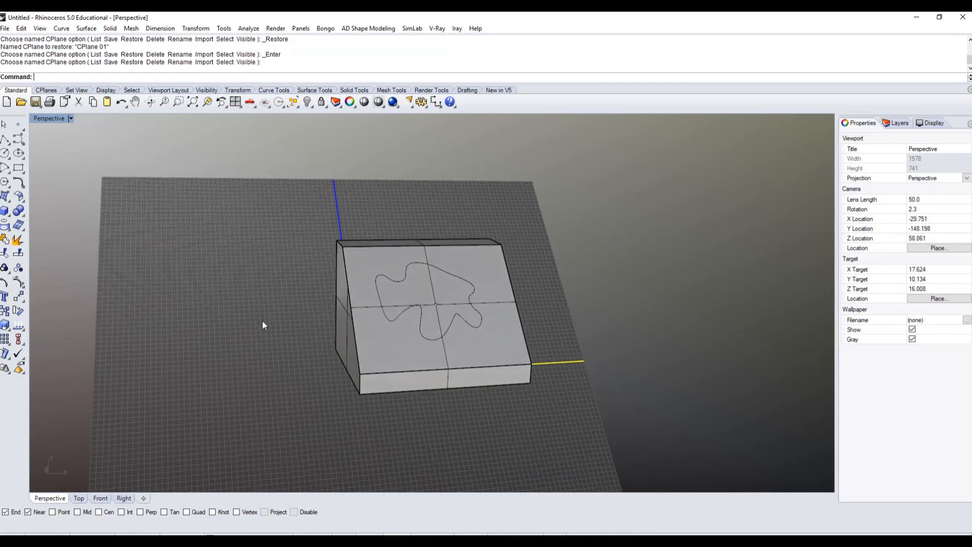